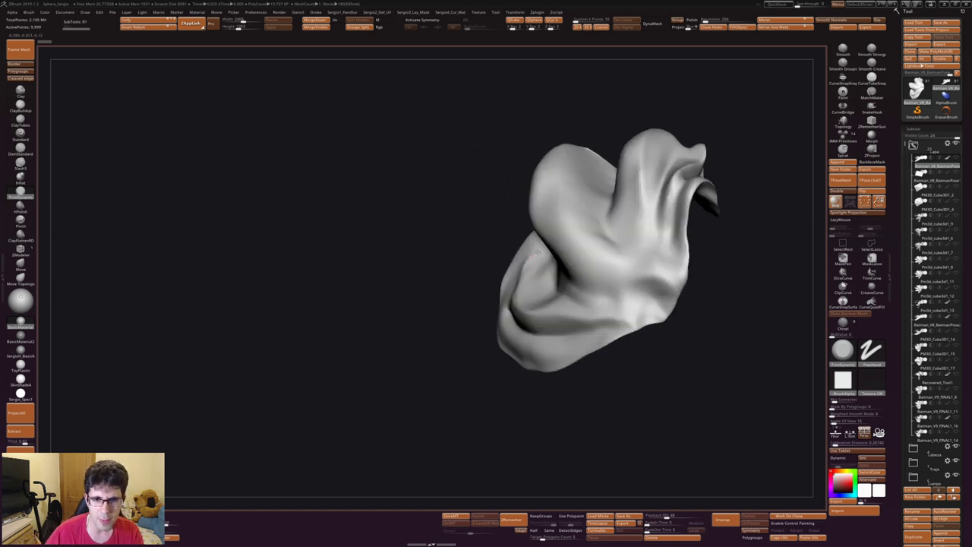
Step: Orbit around the whole Batman statue, then make the flat plane subtool the active piece
mouse_move(562, 265)
mouse_down()
mouse_move(666, 212)
mouse_move(633, 259)
mouse_move(653, 342)
mouse_up()
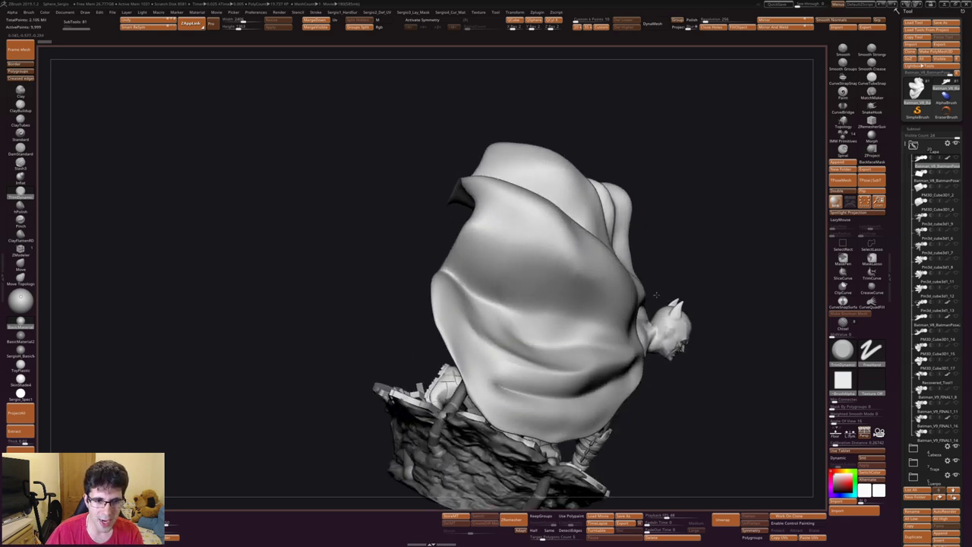
drag(536, 292, 620, 283)
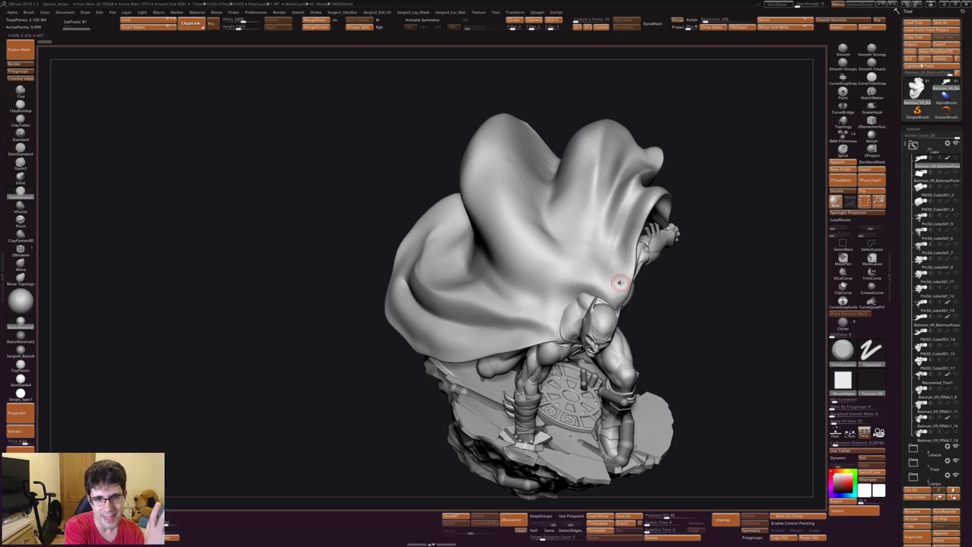
mouse_move(620, 282)
mouse_down()
mouse_move(662, 245)
mouse_move(599, 237)
mouse_move(609, 239)
mouse_up()
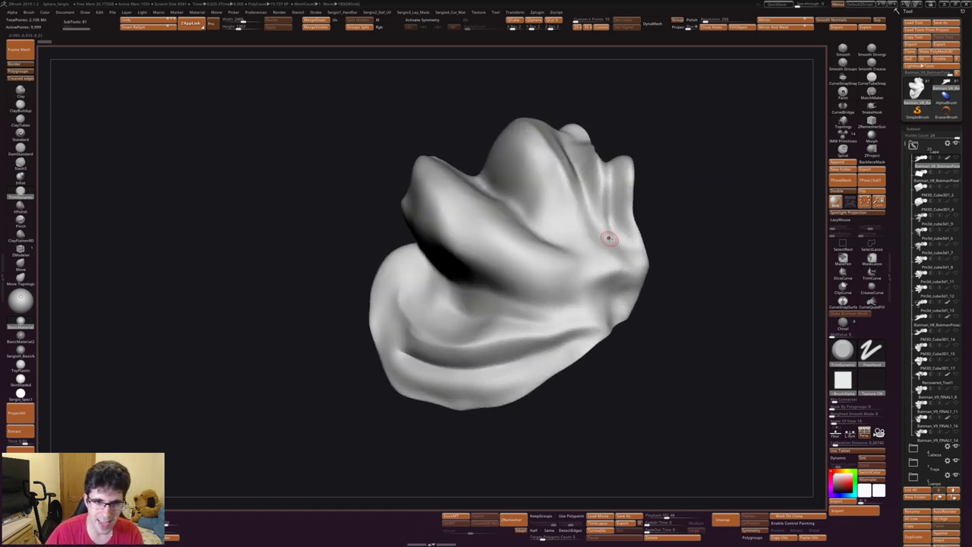
key(space)
mouse_move(656, 205)
mouse_down()
mouse_move(685, 176)
mouse_move(694, 181)
mouse_up()
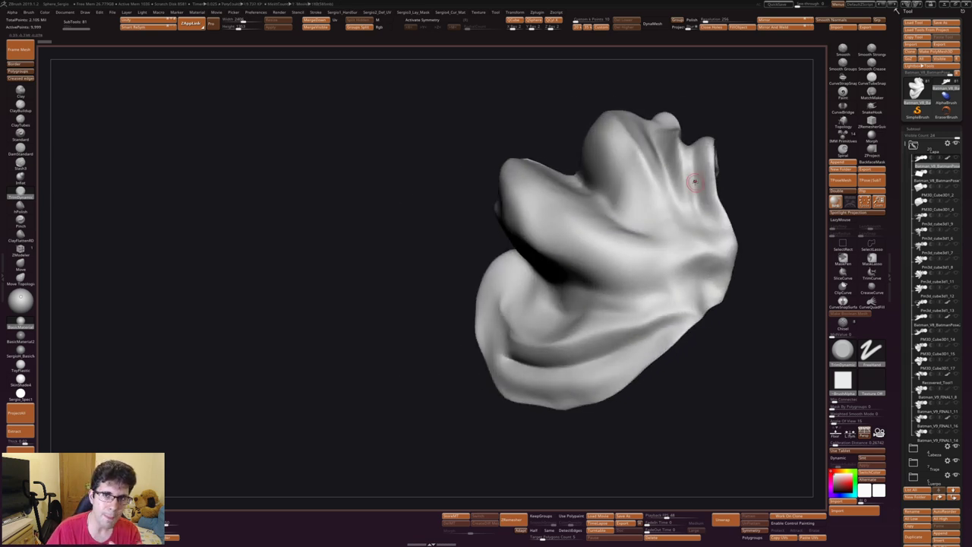
alt+click(694, 182)
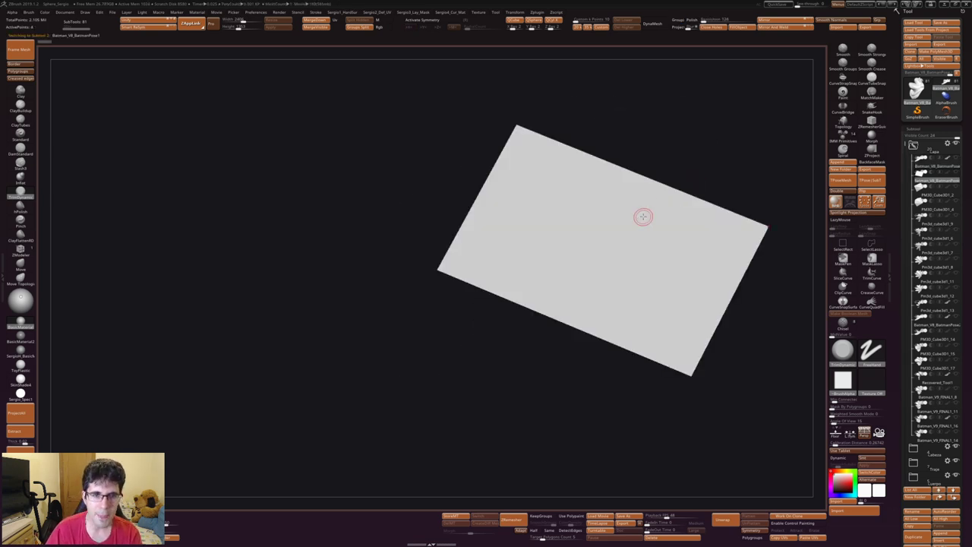
Step: Show polygroup colours, switch to the TrimDynamic brush (B-T-D), and view the plane edge-on
key(shift+f)
key(b)
key(t)
key(d)
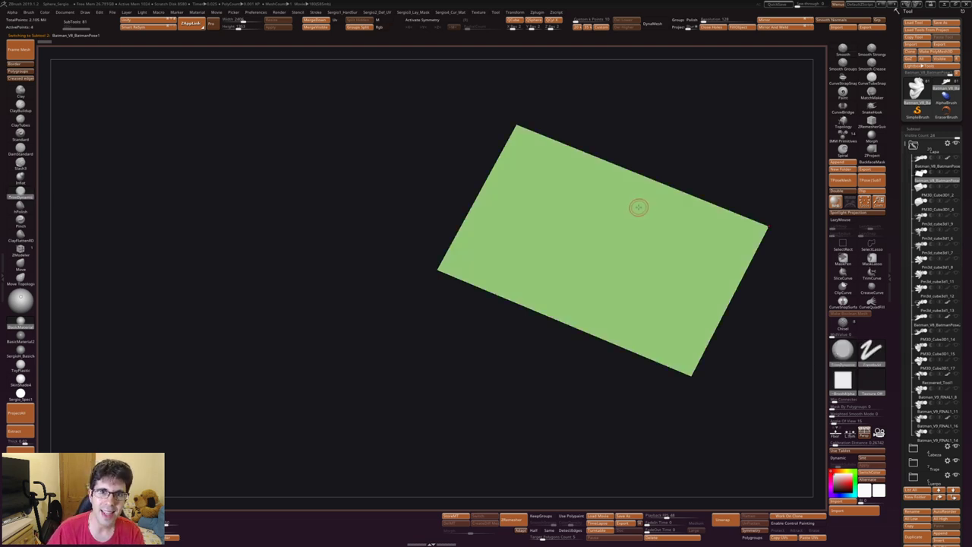
mouse_move(638, 207)
mouse_down()
mouse_move(516, 192)
mouse_move(603, 220)
mouse_up()
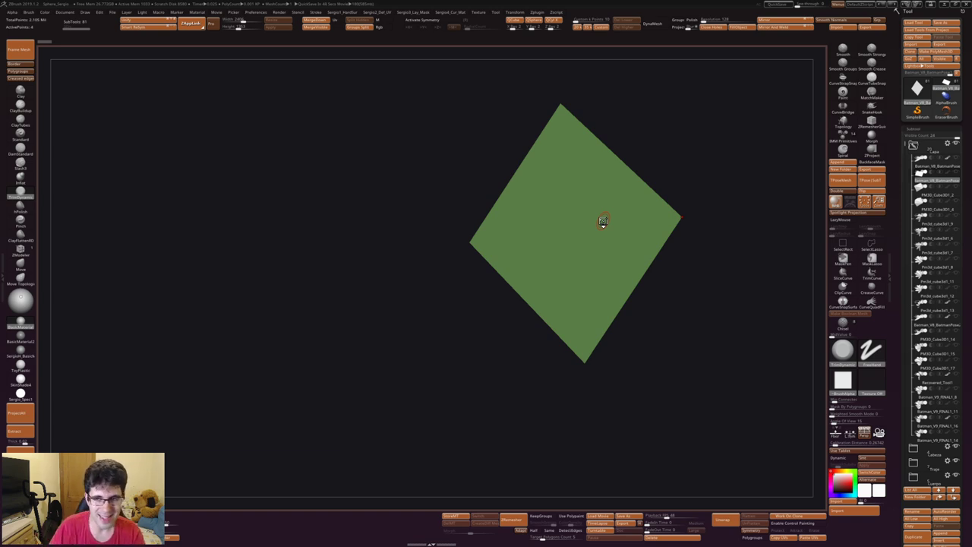
Step: Select the folded PM3D_Cube3D1_2 mesh and view it from several angles beside the Batman statue
alt+click(604, 220)
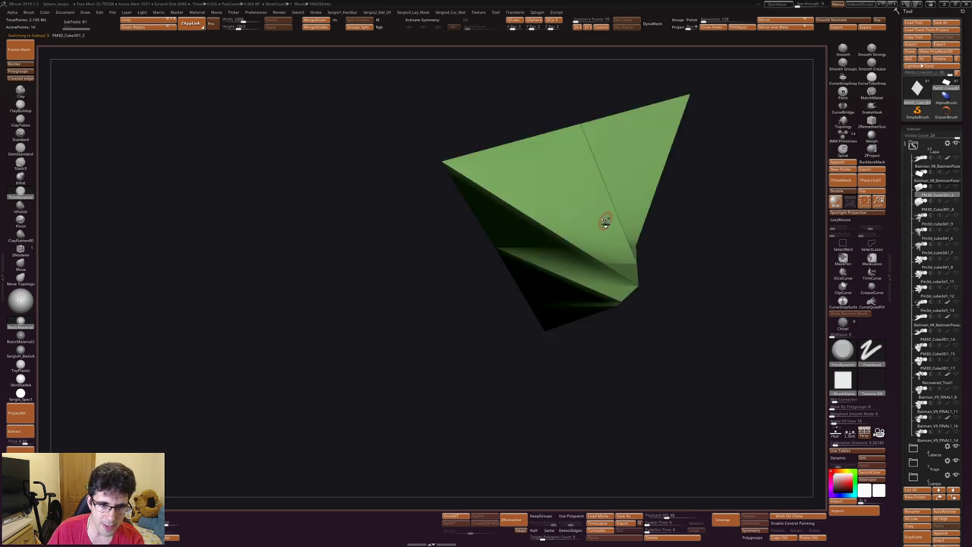
right_drag(591, 234, 549, 206)
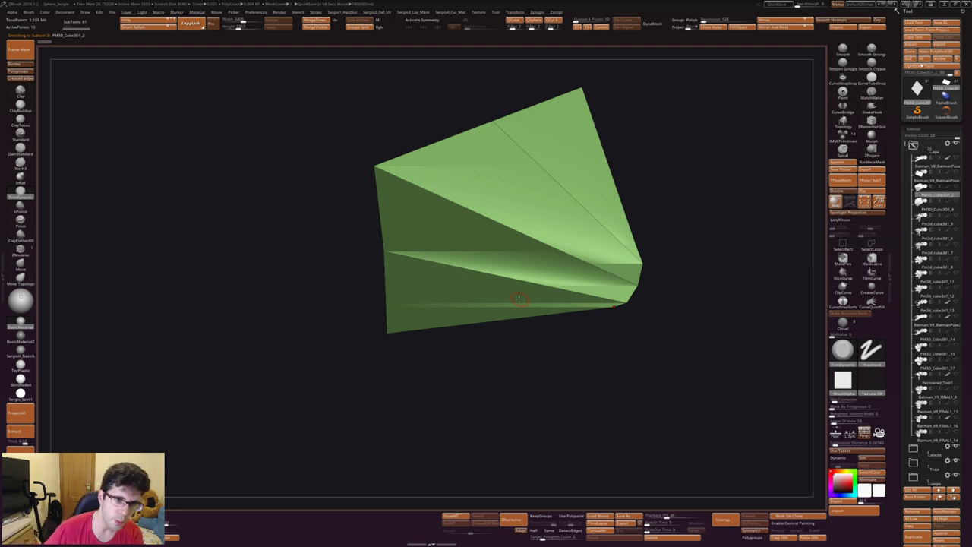
mouse_move(519, 298)
right_down()
mouse_move(640, 307)
mouse_move(581, 272)
mouse_move(635, 281)
mouse_move(557, 270)
right_up()
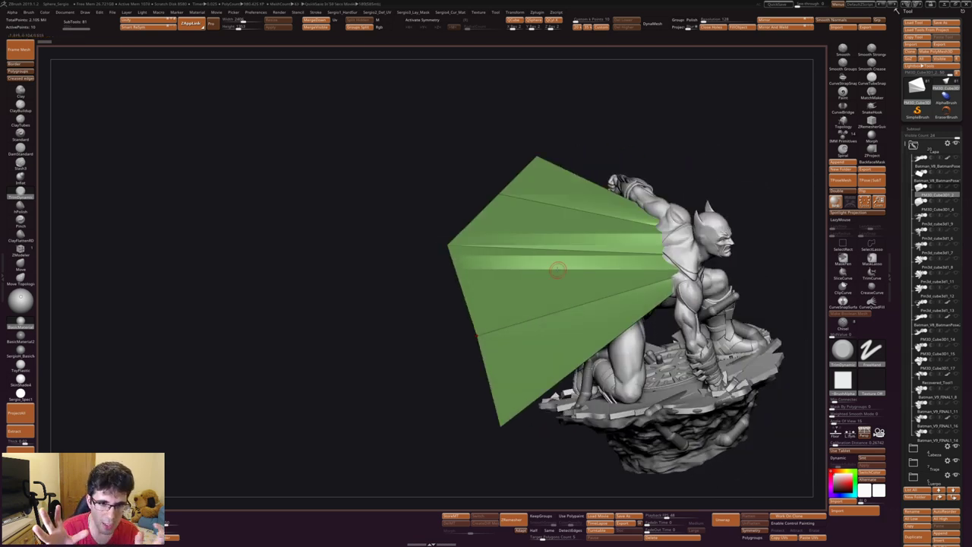
mouse_move(557, 270)
right_down()
mouse_move(573, 270)
mouse_move(418, 251)
right_up()
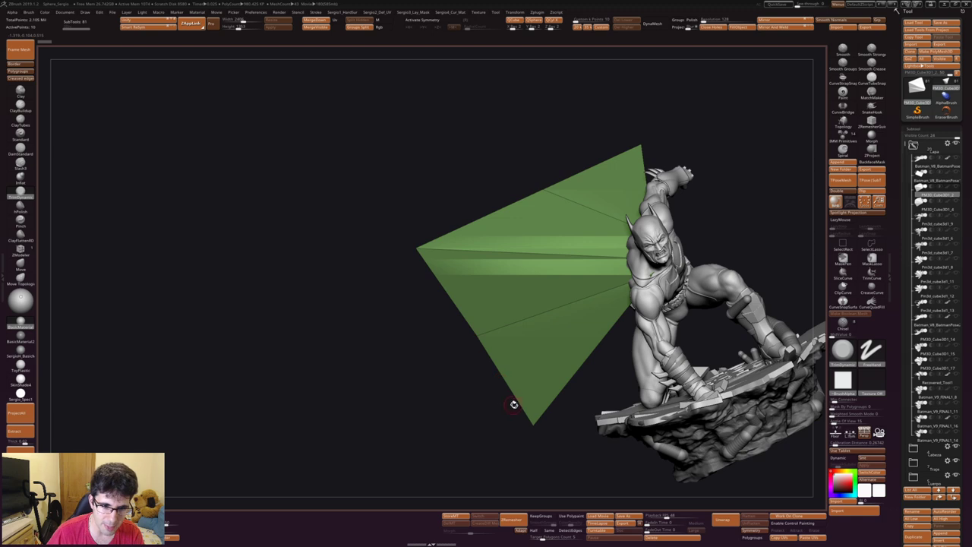
mouse_move(514, 404)
right_down()
mouse_move(538, 404)
mouse_move(551, 354)
mouse_move(684, 290)
mouse_move(699, 323)
mouse_move(722, 290)
mouse_move(729, 324)
mouse_move(707, 326)
mouse_move(673, 246)
mouse_move(575, 185)
mouse_move(532, 292)
mouse_move(626, 229)
mouse_move(608, 290)
mouse_move(549, 289)
right_up()
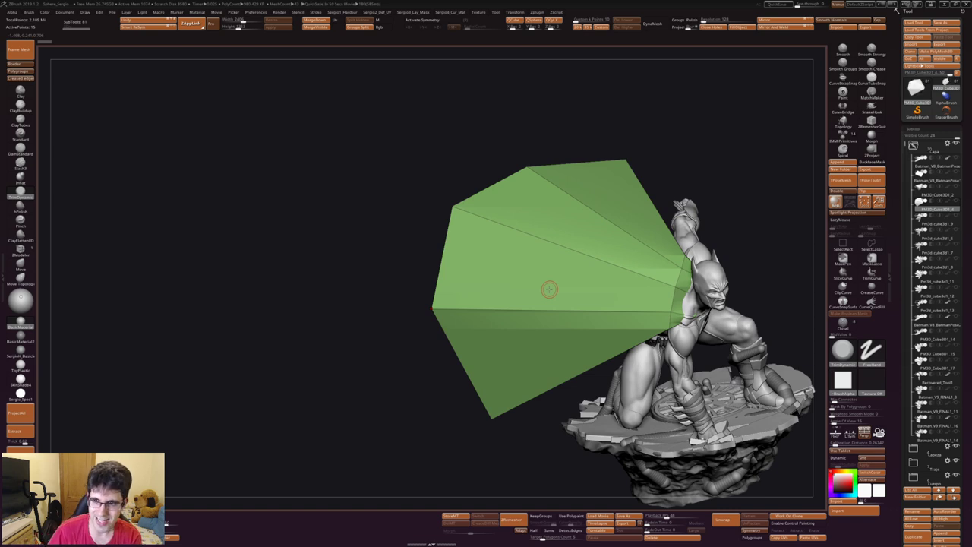
Step: Select the spiky Pinch3d wing piece and solo it, hiding the Batman statue
key(alt+Down)
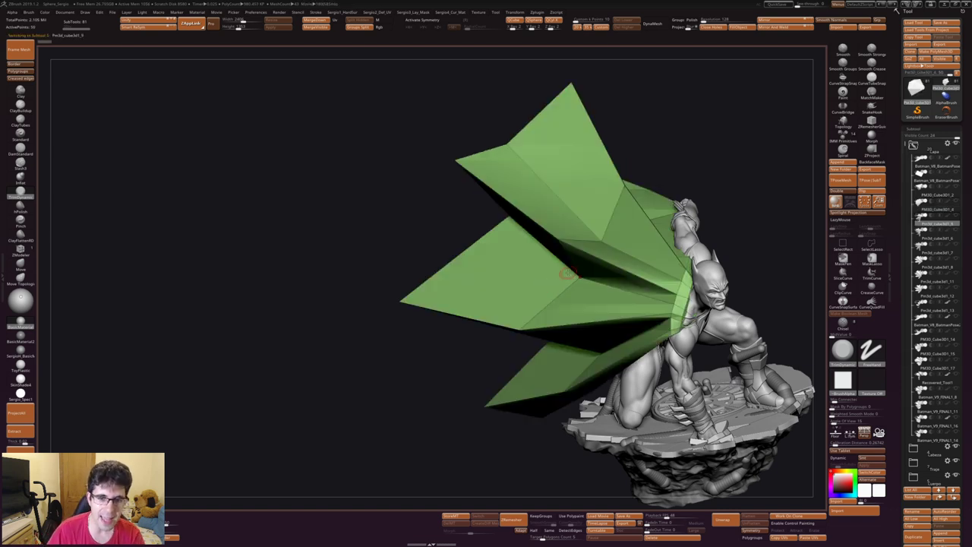
mouse_move(562, 283)
right_down()
mouse_move(631, 309)
mouse_move(712, 296)
mouse_move(545, 194)
right_up()
right_drag(586, 324, 578, 278)
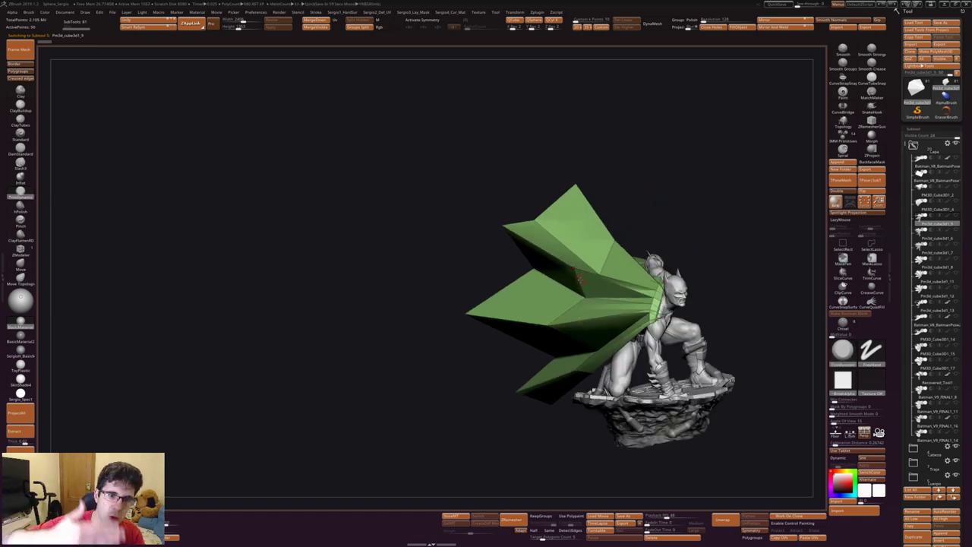
right_drag(579, 293, 501, 262)
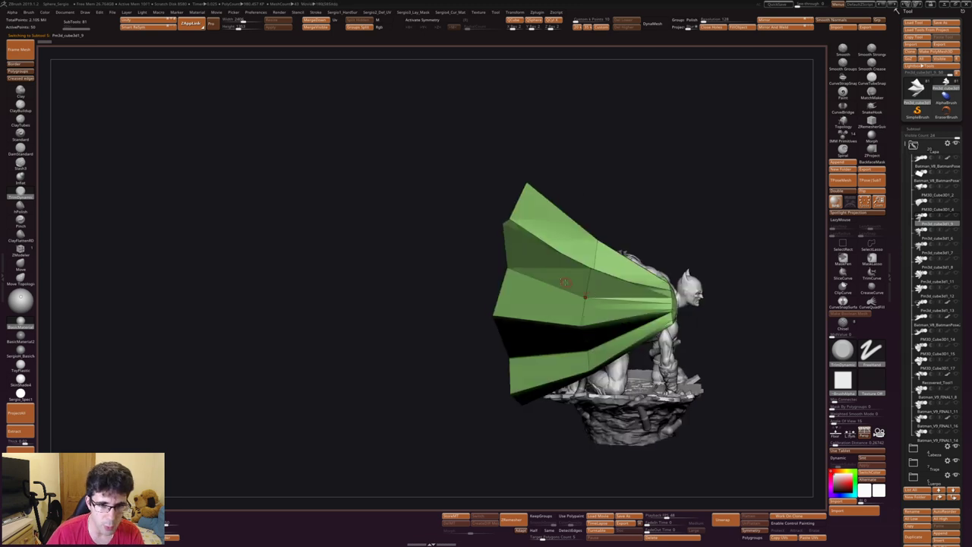
right_drag(556, 284, 577, 275)
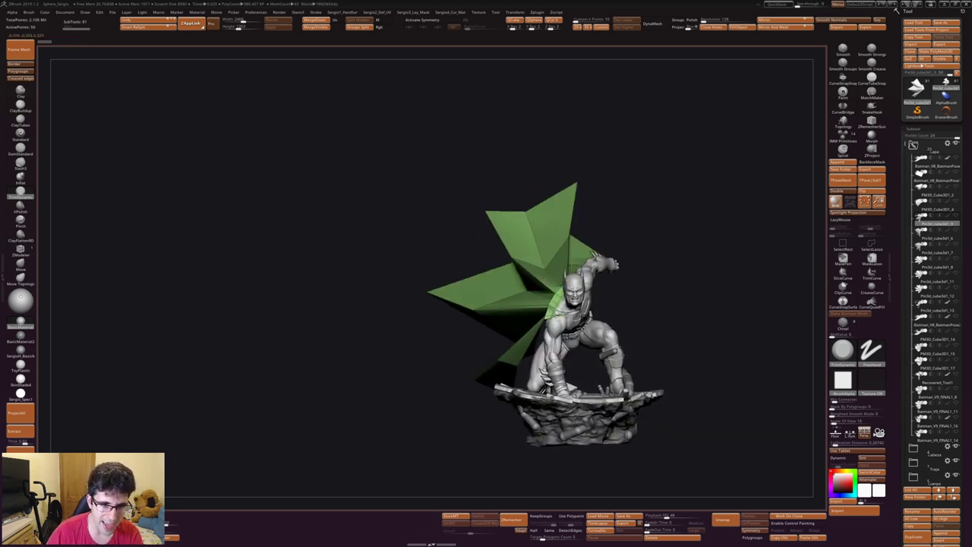
ctrl+shift+click(581, 272)
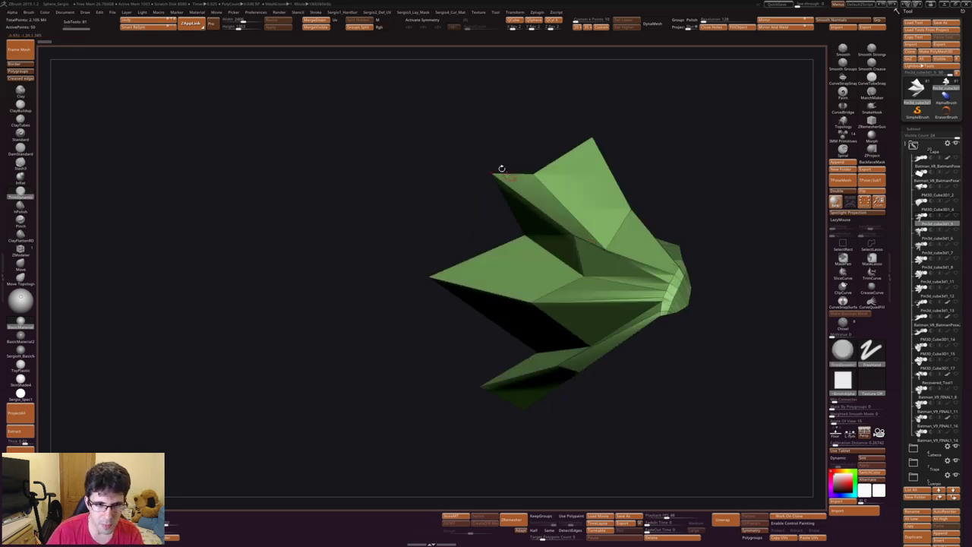
Step: Move the wing's upper-left spike to a slightly shorter tip and zoom in close
key(ctrl+z)
drag(490, 174, 448, 156)
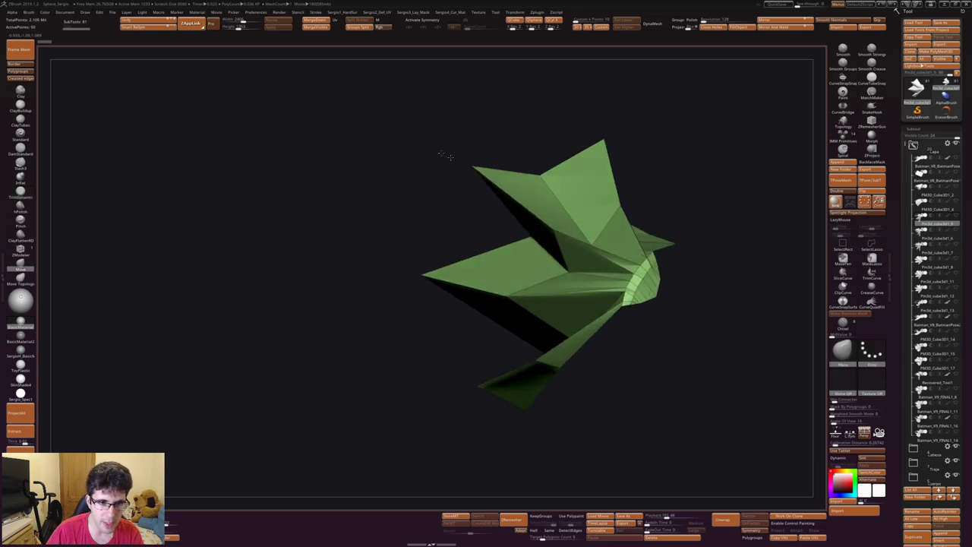
key(ctrl+z)
key(ctrl+z)
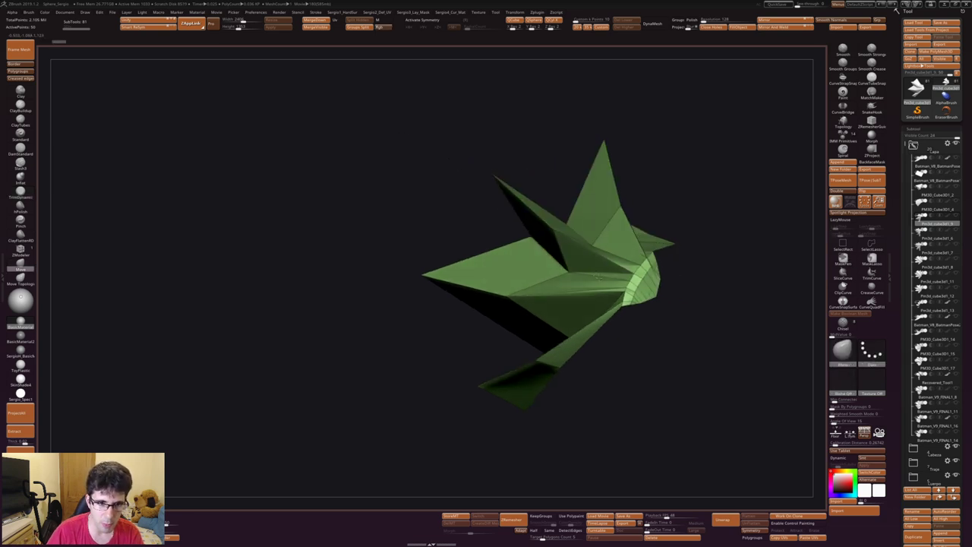
key(ctrl+shift+z)
drag(493, 174, 471, 163)
mouse_move(429, 147)
ctrl+right_down()
mouse_move(581, 228)
mouse_move(575, 162)
ctrl+right_up()
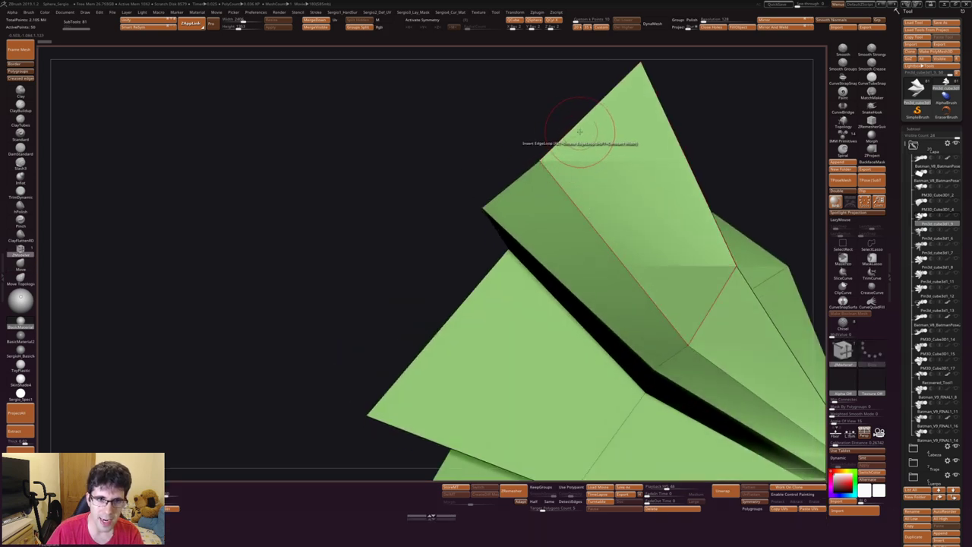
Step: Insert a new edge loop across the spiky wing with ZModeler's Insert EdgeLoop action
key(space)
click(575, 136)
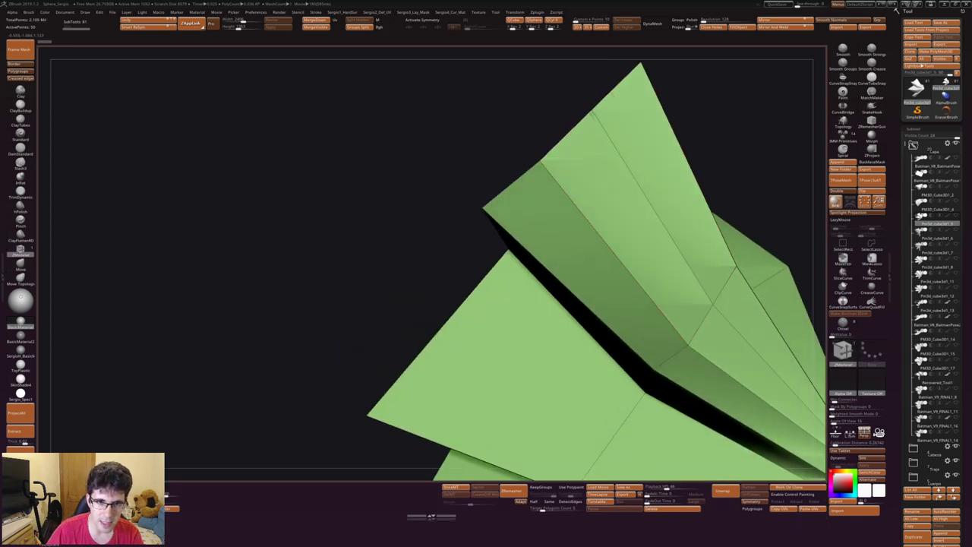
drag(574, 99, 603, 147)
mouse_move(603, 147)
right_down()
mouse_move(588, 121)
mouse_move(471, 102)
right_up()
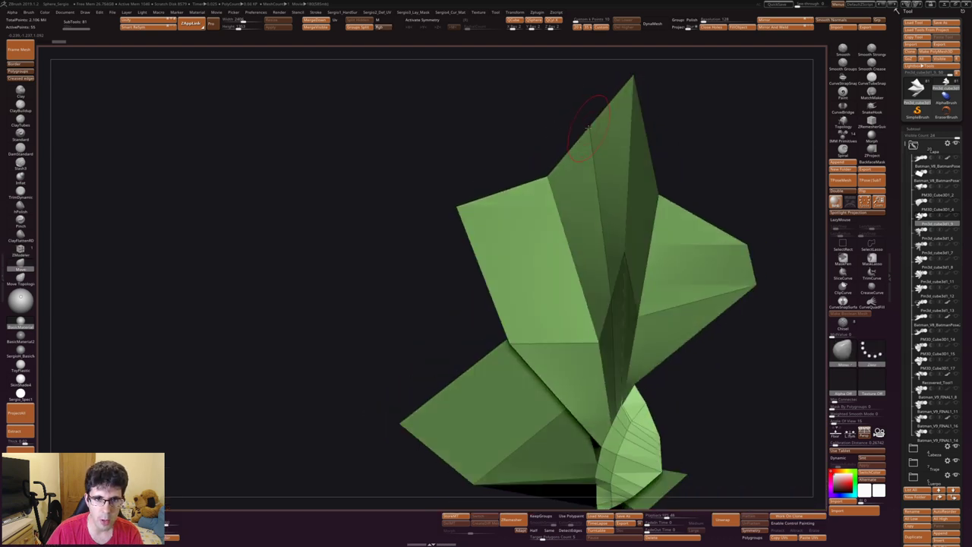
right_drag(564, 173, 600, 226)
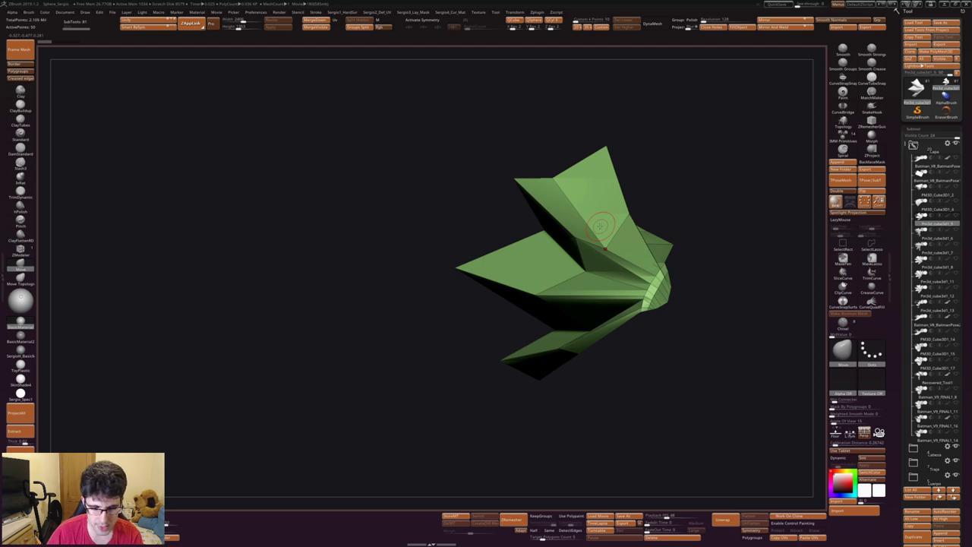
Step: Show the many-bladed Pinch3d_cube3D1_7 fan subtool and inspect it from several angles
alt+click(600, 226)
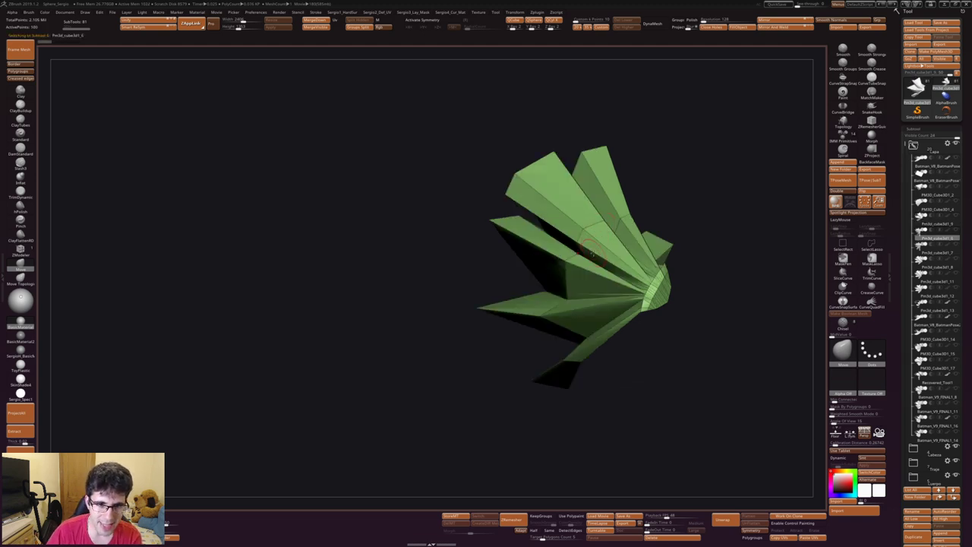
mouse_move(592, 253)
right_down()
mouse_move(564, 149)
mouse_move(631, 256)
mouse_move(650, 197)
mouse_move(679, 181)
mouse_move(678, 215)
right_up()
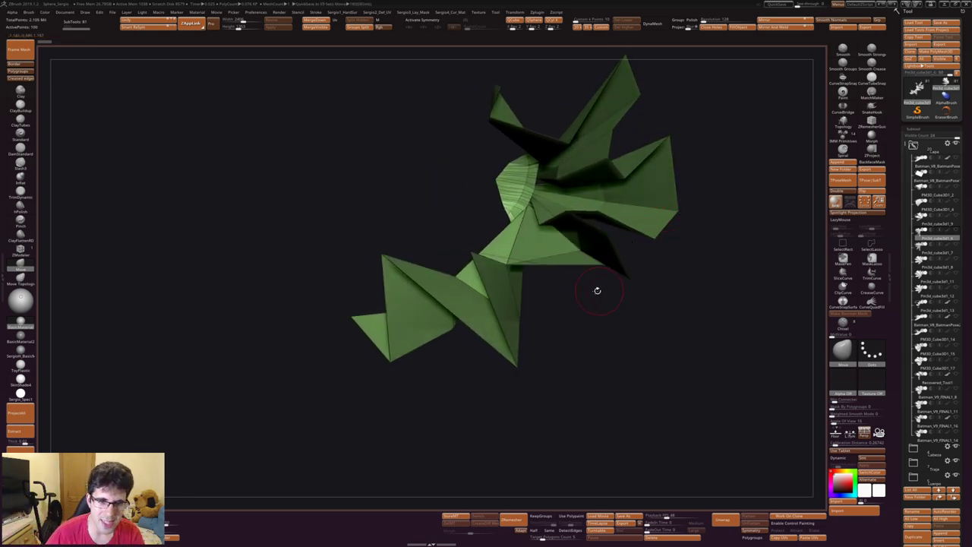
mouse_move(597, 290)
right_down()
mouse_move(620, 238)
mouse_move(640, 252)
mouse_move(631, 273)
mouse_move(645, 253)
mouse_move(631, 266)
right_up()
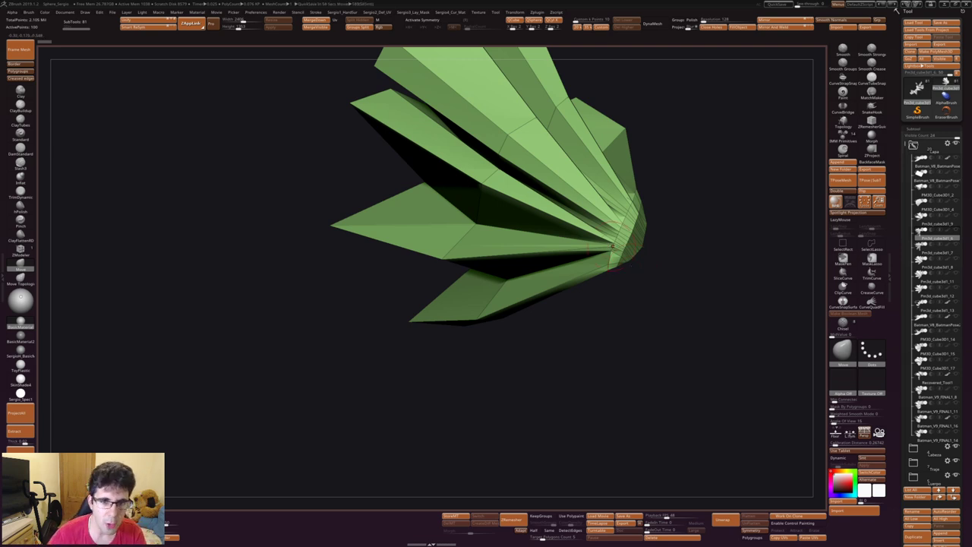
mouse_move(612, 246)
right_down()
mouse_move(748, 163)
mouse_move(696, 158)
mouse_move(626, 192)
mouse_move(642, 198)
mouse_move(630, 286)
mouse_move(629, 240)
mouse_move(592, 238)
mouse_move(601, 251)
mouse_move(593, 272)
mouse_move(533, 279)
right_up()
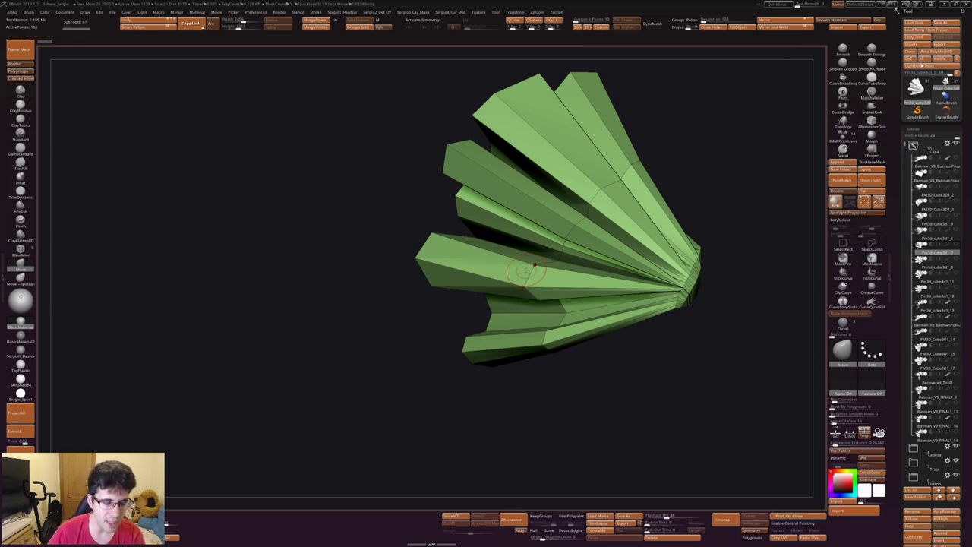
Step: Add three more edge loops across the green fan's blades and inspect them up close
right_drag(527, 191, 570, 207)
click(547, 204)
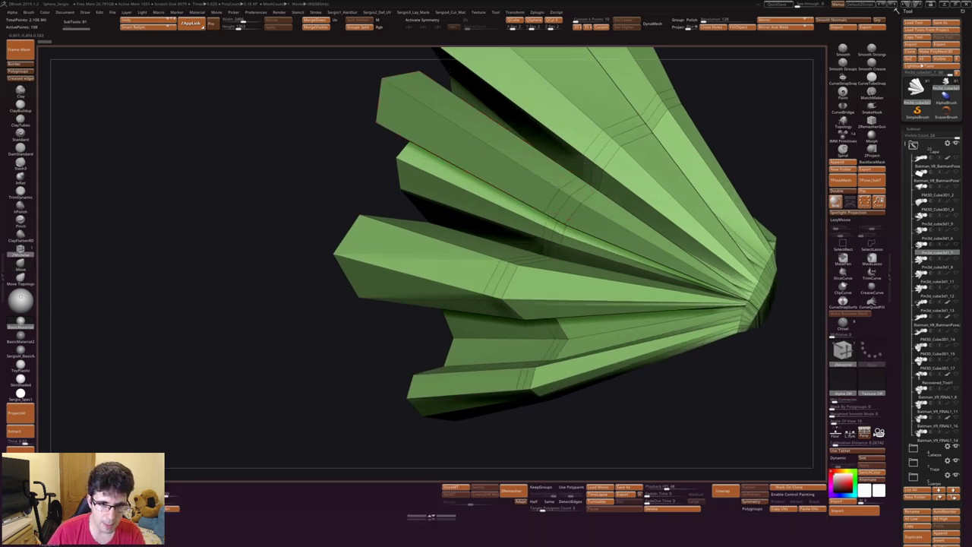
alt+click(553, 190)
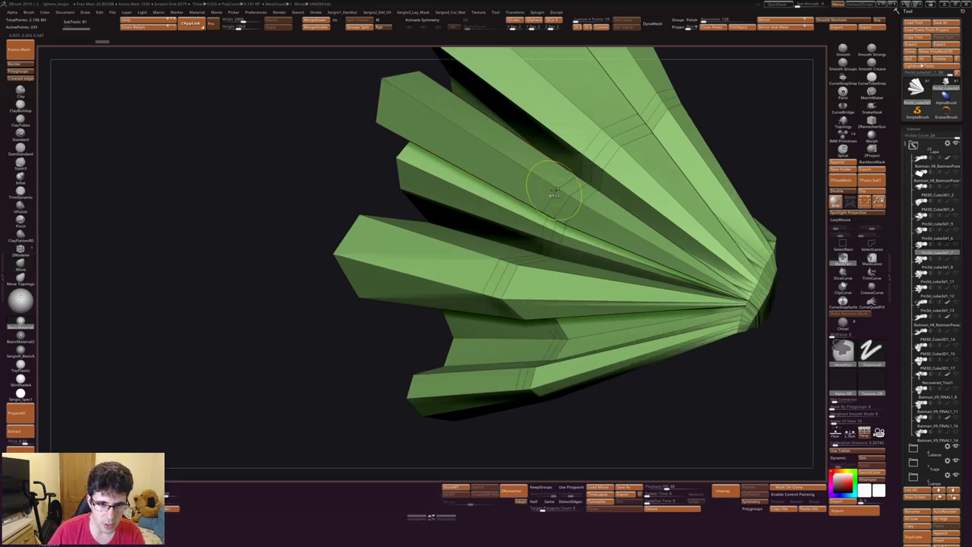
click(540, 180)
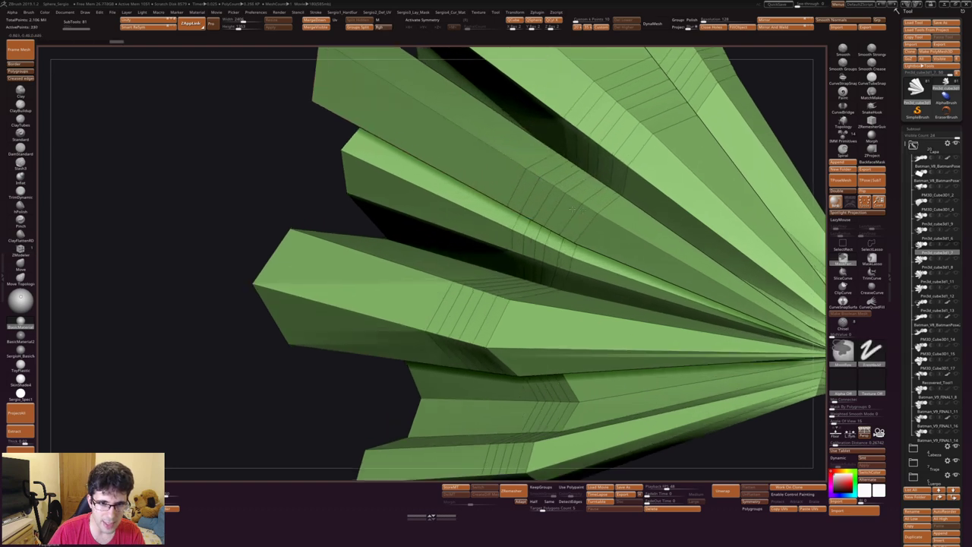
right_drag(530, 171, 578, 204)
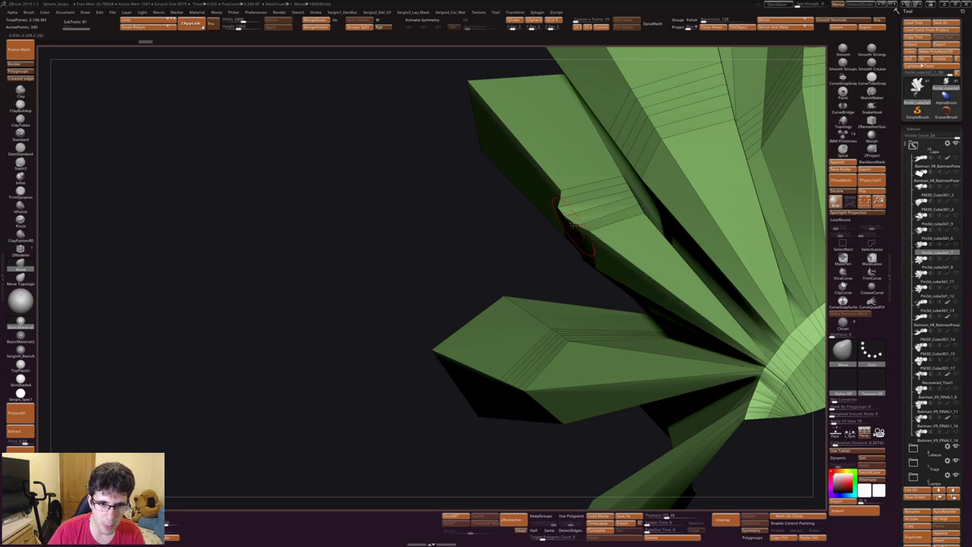
right_drag(566, 199, 573, 196)
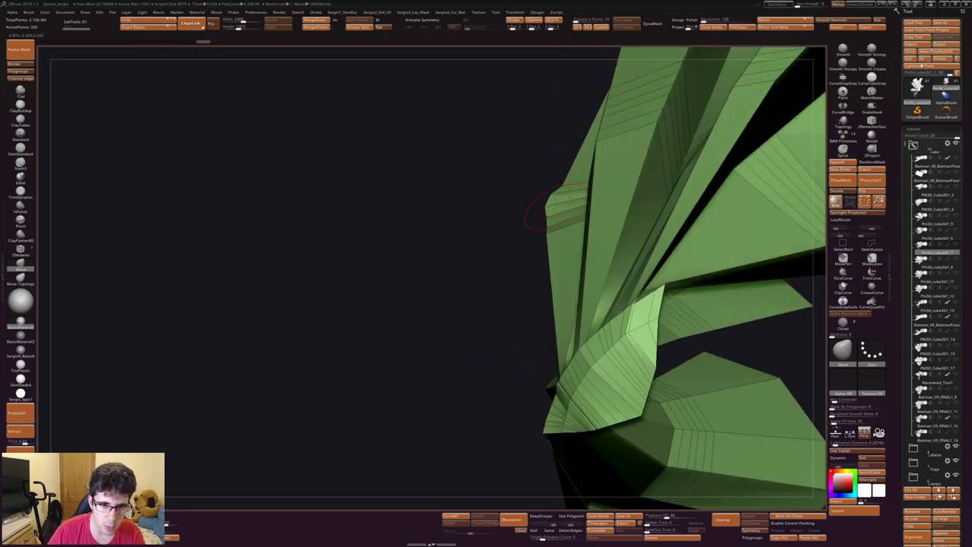
mouse_move(547, 231)
right_down()
mouse_move(580, 223)
mouse_move(573, 231)
mouse_move(506, 217)
mouse_move(596, 89)
right_up()
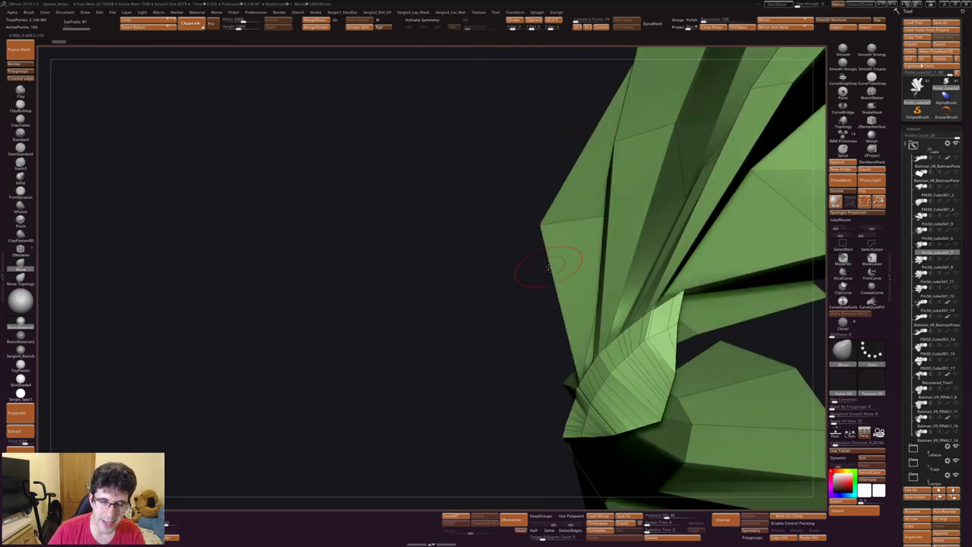
mouse_move(548, 266)
right_down()
mouse_move(587, 271)
mouse_move(597, 240)
right_up()
key(ctrl+d)
key(shift+f)
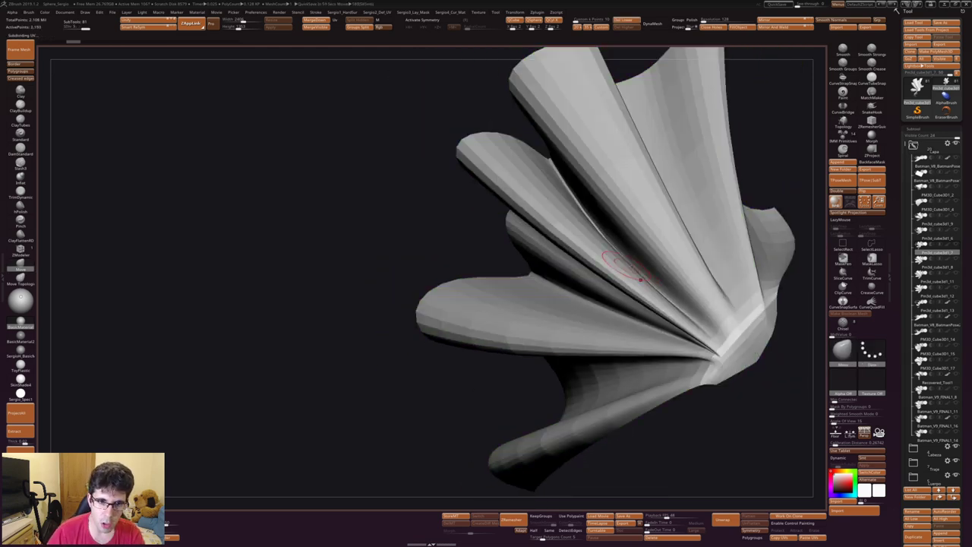
mouse_move(668, 197)
right_down()
mouse_move(670, 266)
mouse_move(672, 256)
right_up()
key(shift+d)
key(shift+f)
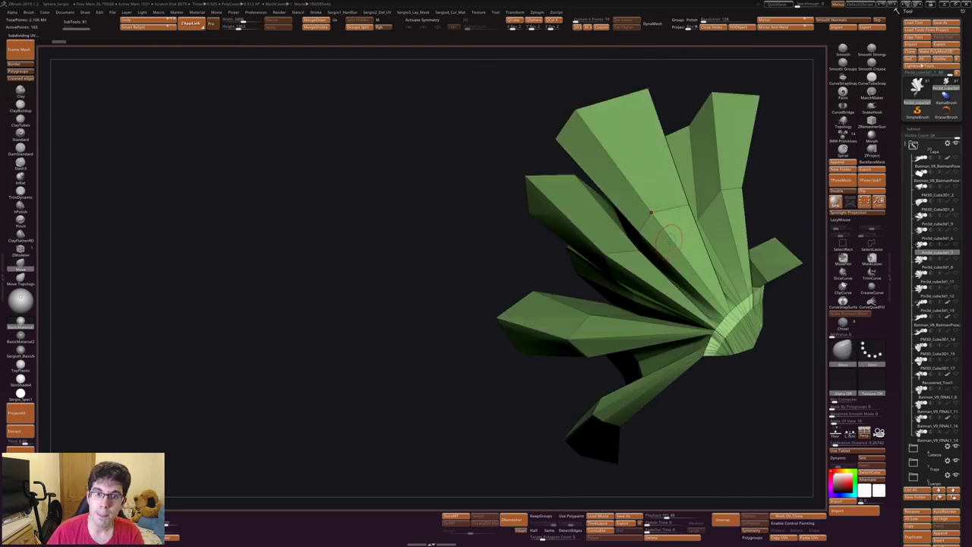
key(ctrl)
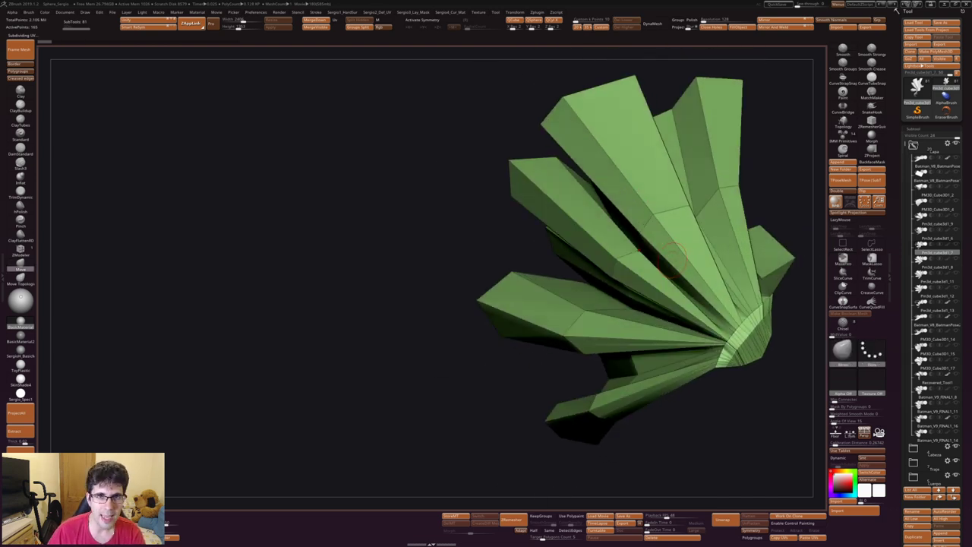
right_drag(669, 261, 630, 269)
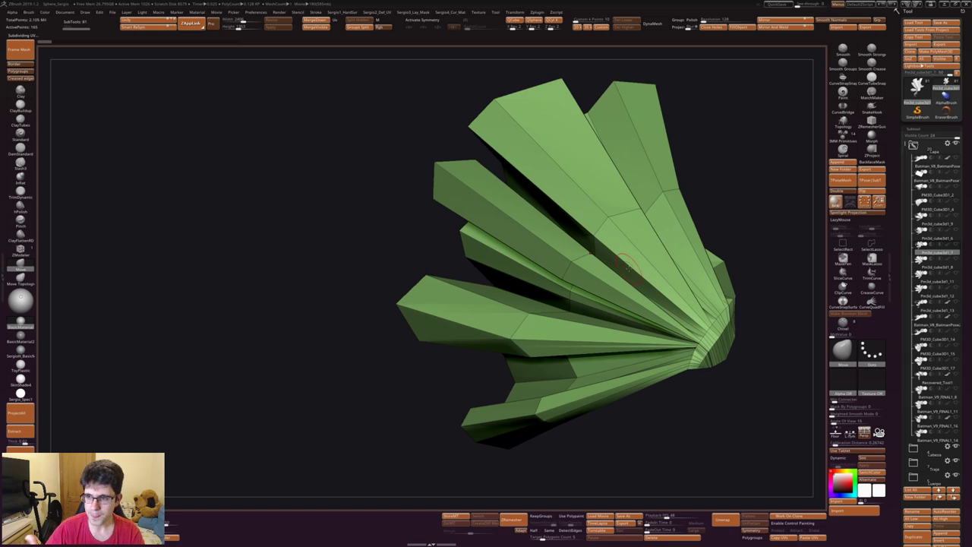
Step: Step down through the SubTool list, comparing the neighbouring fan subtools
key(Down)
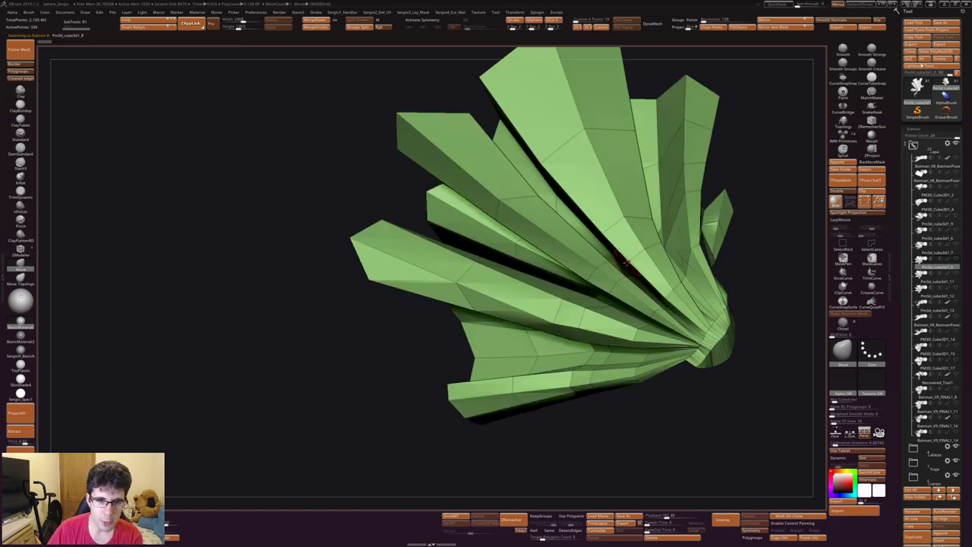
key(Down)
key(Down)
key(Down)
key(Down)
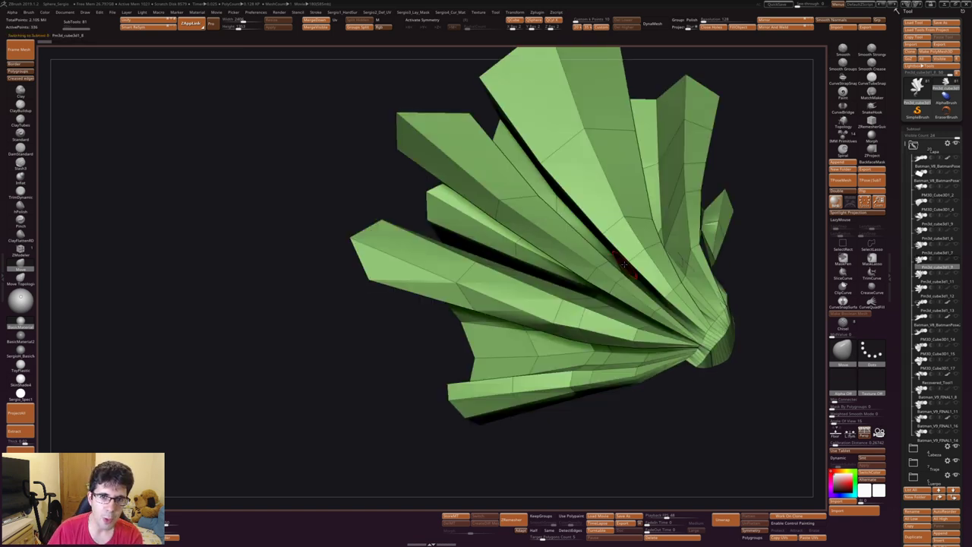
mouse_move(619, 274)
alt+right_down()
mouse_move(607, 288)
mouse_move(536, 285)
alt+right_up()
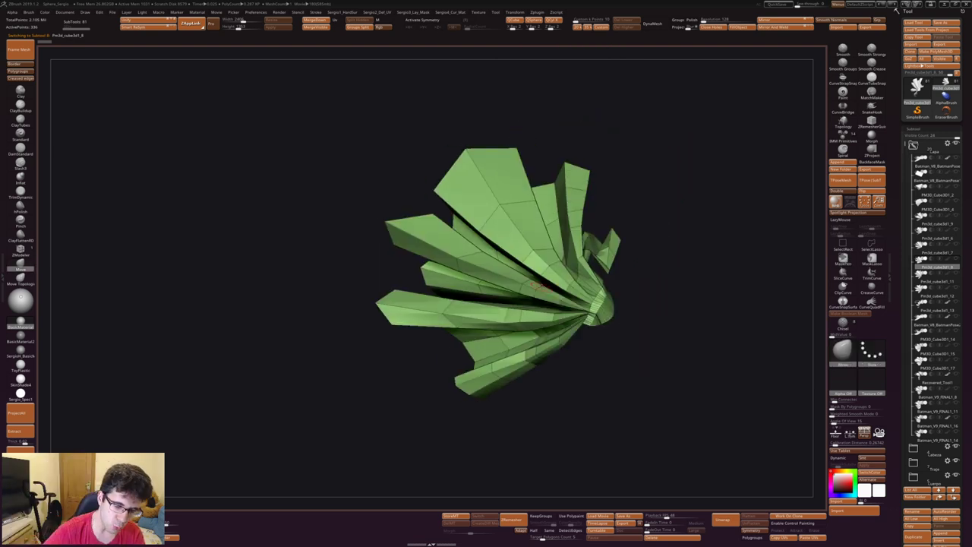
key(Up)
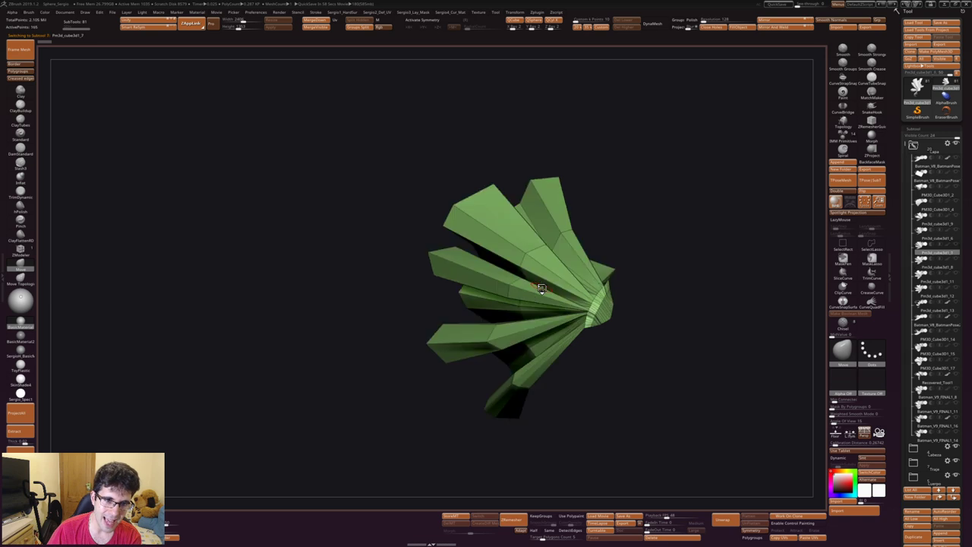
key(Down)
key(Up)
key(Down)
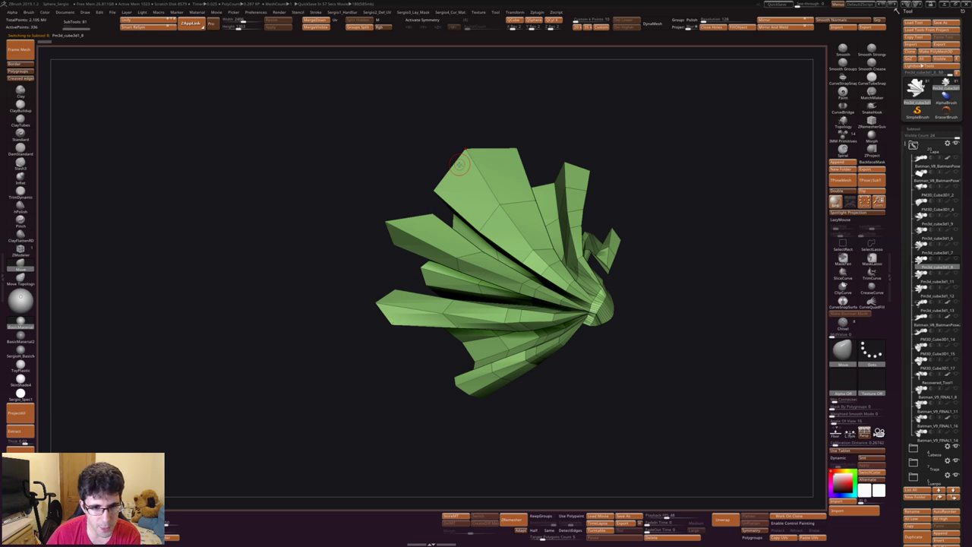
Step: Frame the fan with F, then settle on the tan Pinch3d_cube3D1_11 fan subtool
key(Down)
key(Down)
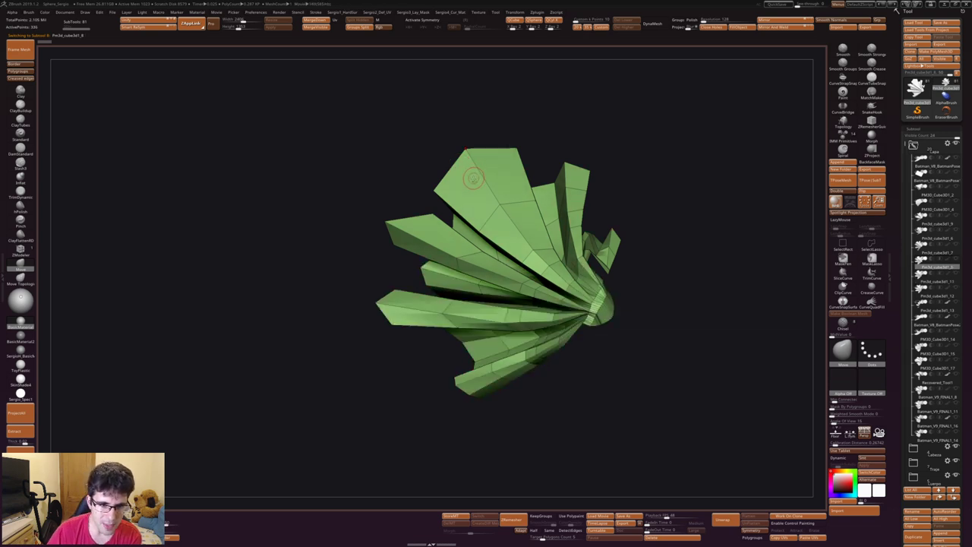
key(Down)
key(space)
key(Down)
key(Up)
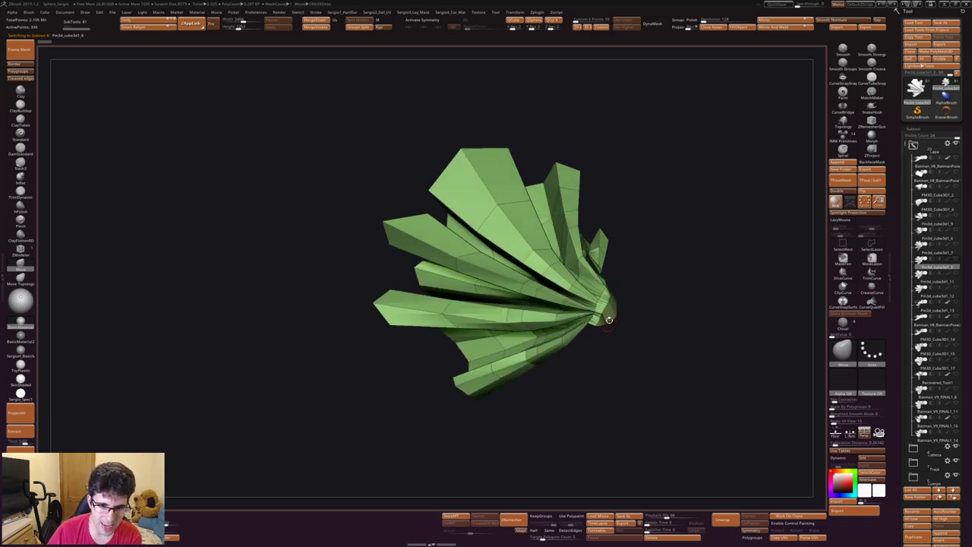
key(f)
drag(608, 304, 618, 296)
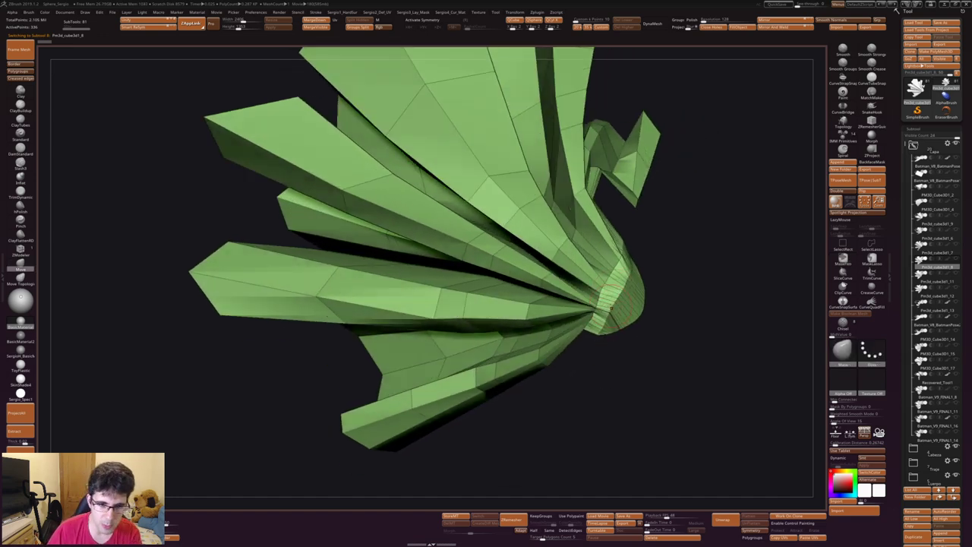
mouse_move(607, 306)
ctrl+right_down()
mouse_move(630, 347)
mouse_move(605, 277)
ctrl+right_up()
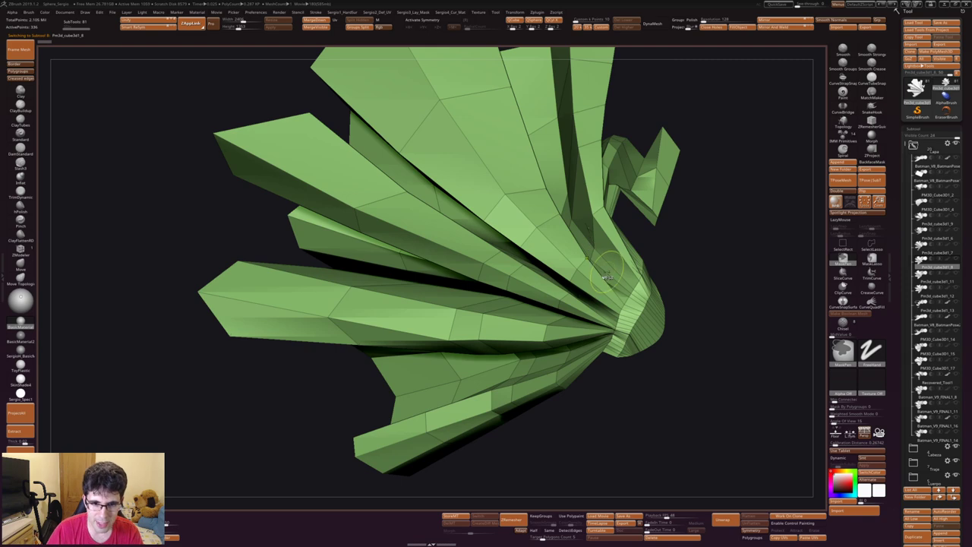
key(Down)
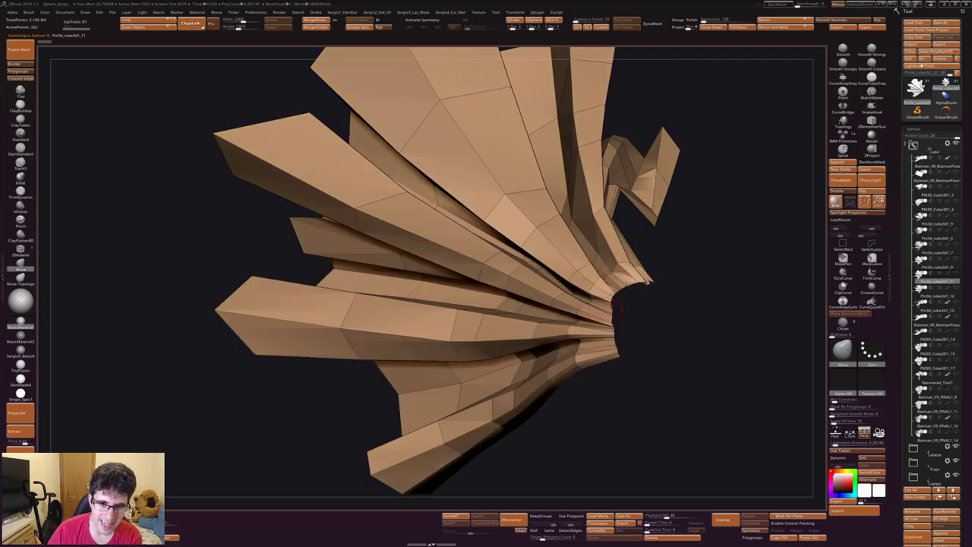
Step: Compare the tan low-poly fan against its denser subdivided versions in the subtool list
right_drag(342, 289, 309, 292)
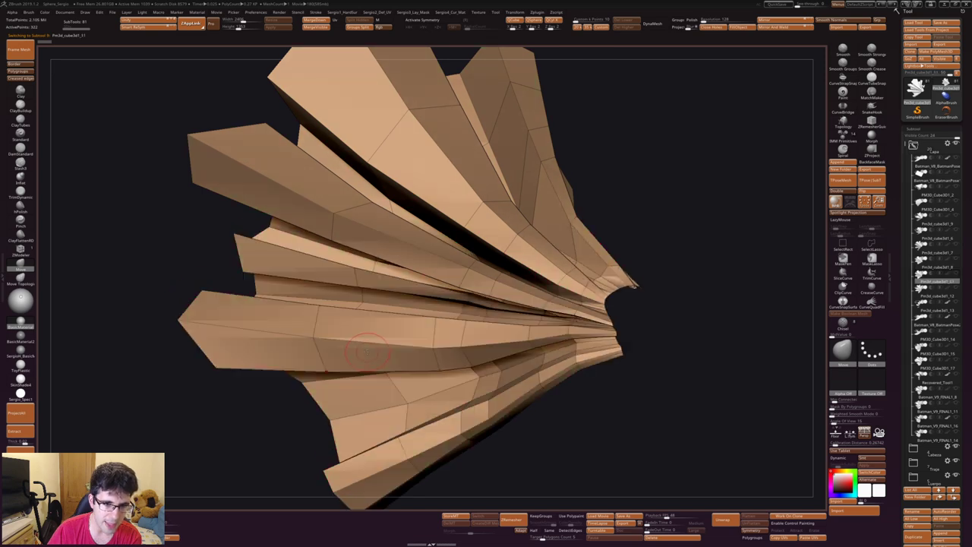
key(Down)
key(Up)
key(Up)
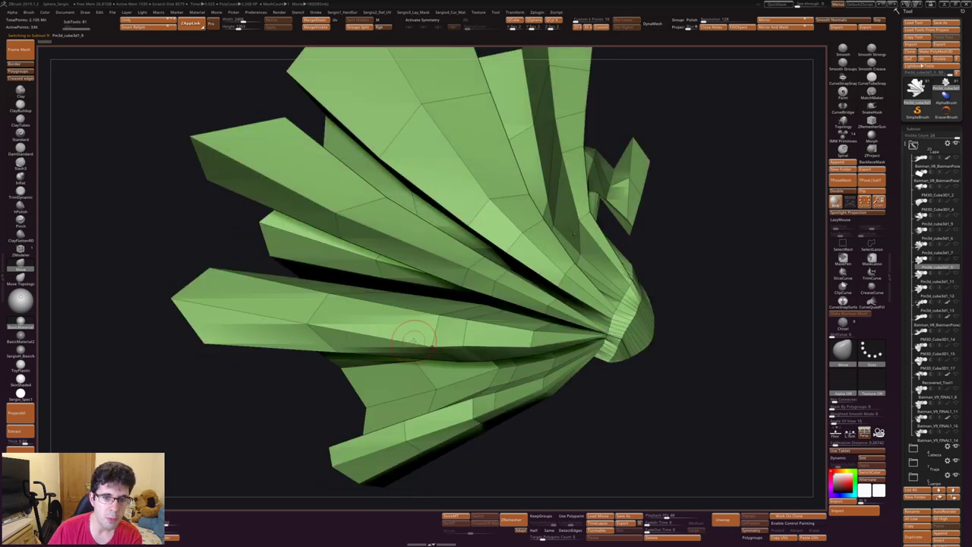
key(Down)
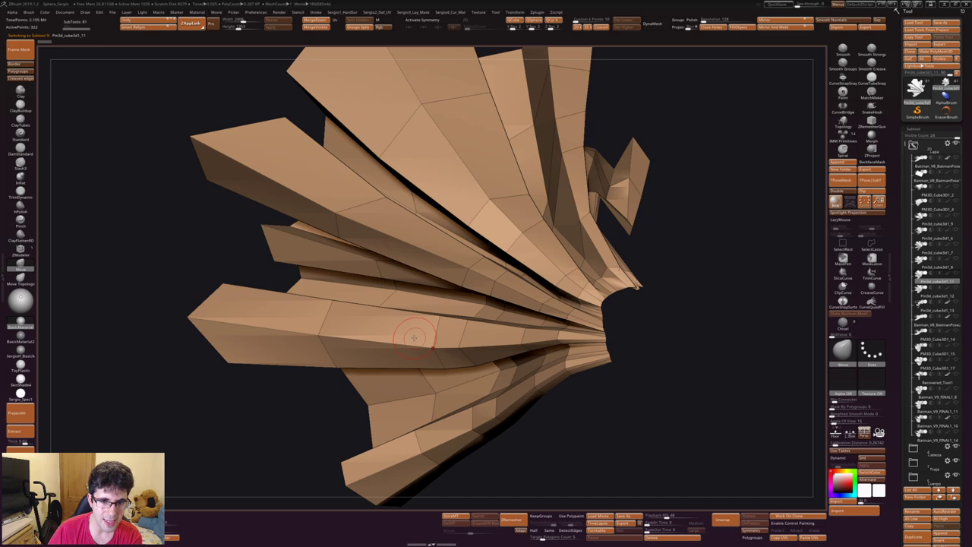
key(Down)
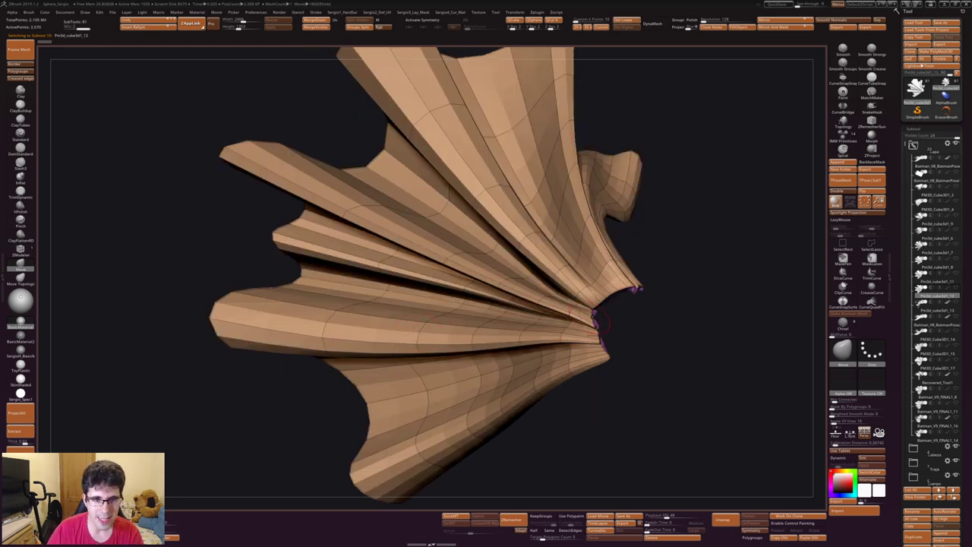
scroll(595, 319, up, 4)
scroll(562, 312, up, 3)
scroll(570, 307, up, 3)
scroll(596, 308, up, 3)
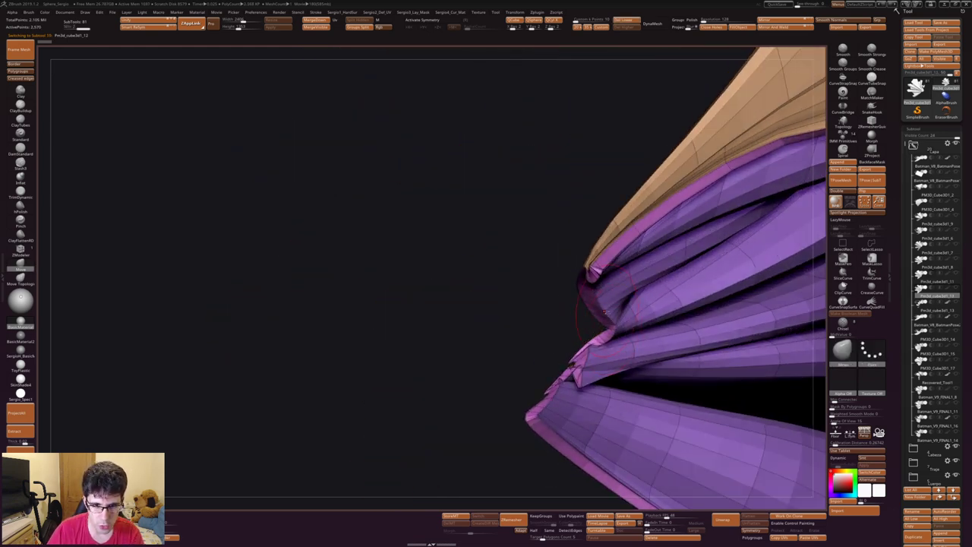
Step: Inspect the curled fan, then Alt-click to select the low-poly Pinch3d_cube3D1_13 version
mouse_move(605, 312)
mouse_down()
mouse_move(678, 286)
mouse_move(521, 291)
mouse_move(507, 327)
mouse_move(500, 290)
mouse_up()
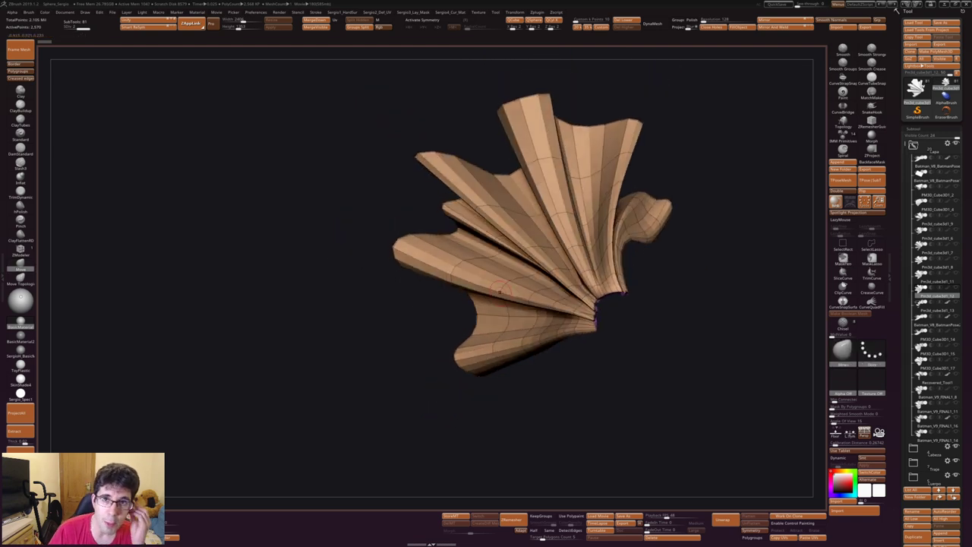
mouse_move(499, 288)
mouse_down()
mouse_move(575, 262)
mouse_move(524, 283)
mouse_up()
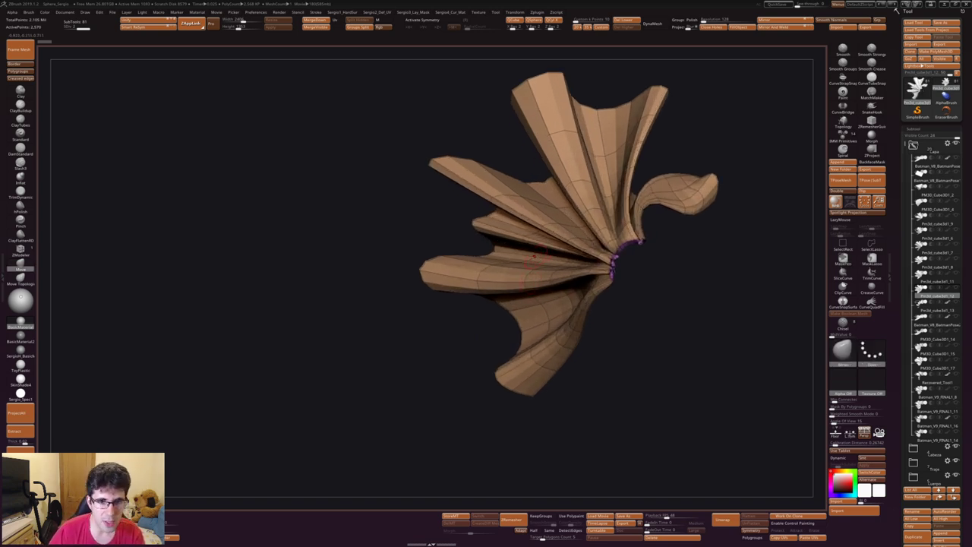
drag(505, 273, 515, 255)
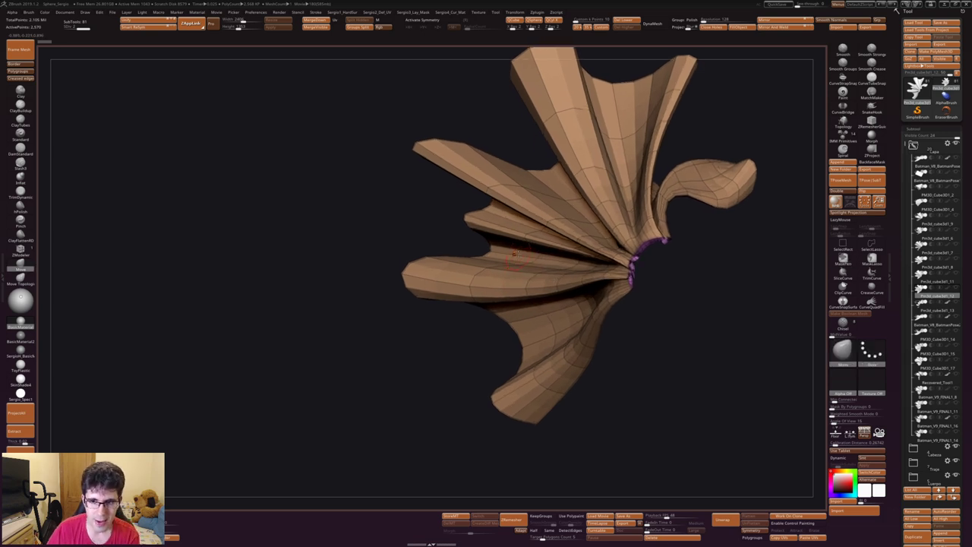
alt+click(515, 256)
key(Up)
key(Down)
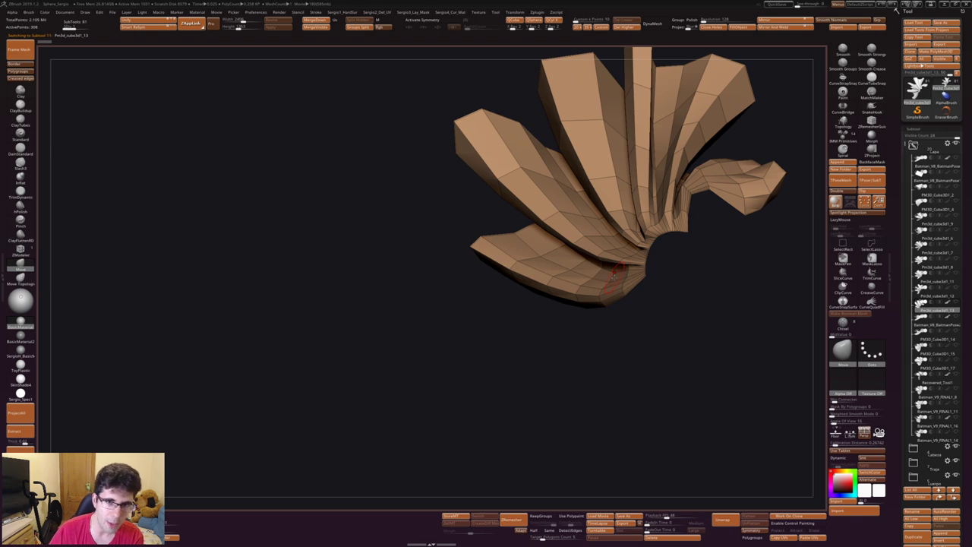
Step: Compare the low-poly fan with its smoother version, then activate Batman_V8_BatmanPose2
key(Up)
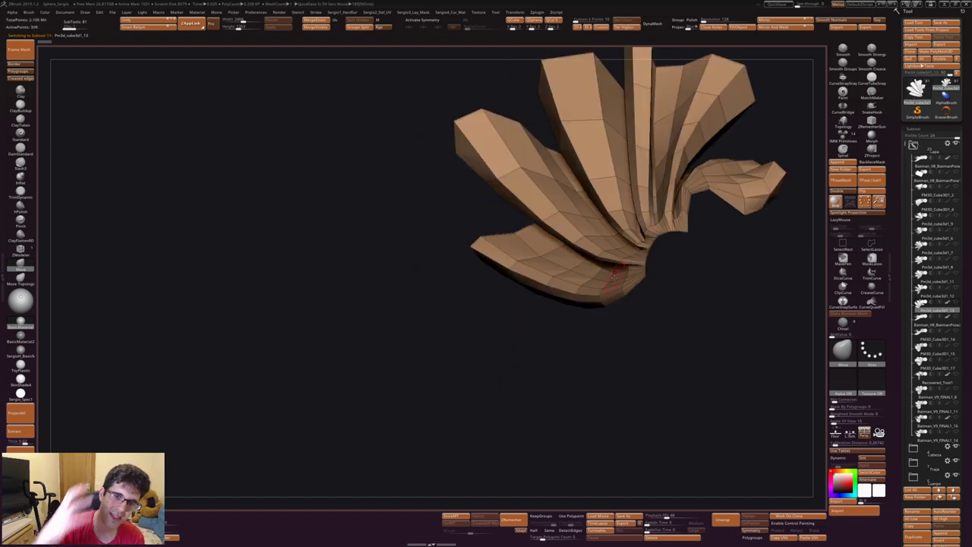
key(Up)
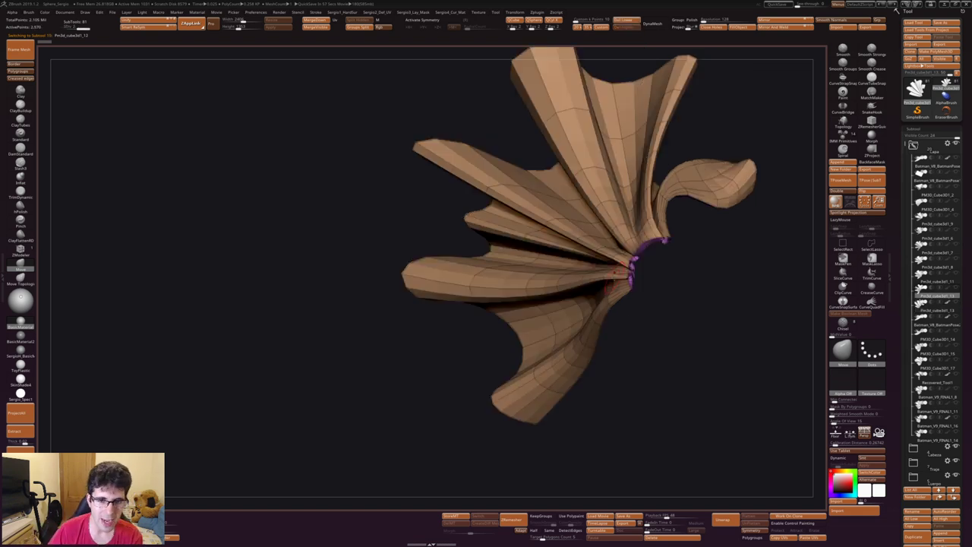
key(Down)
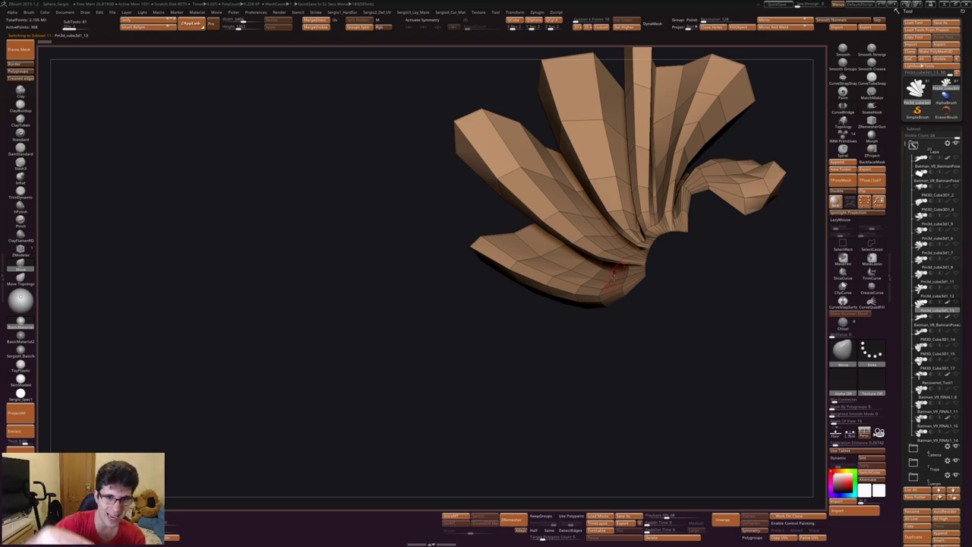
alt+click(613, 279)
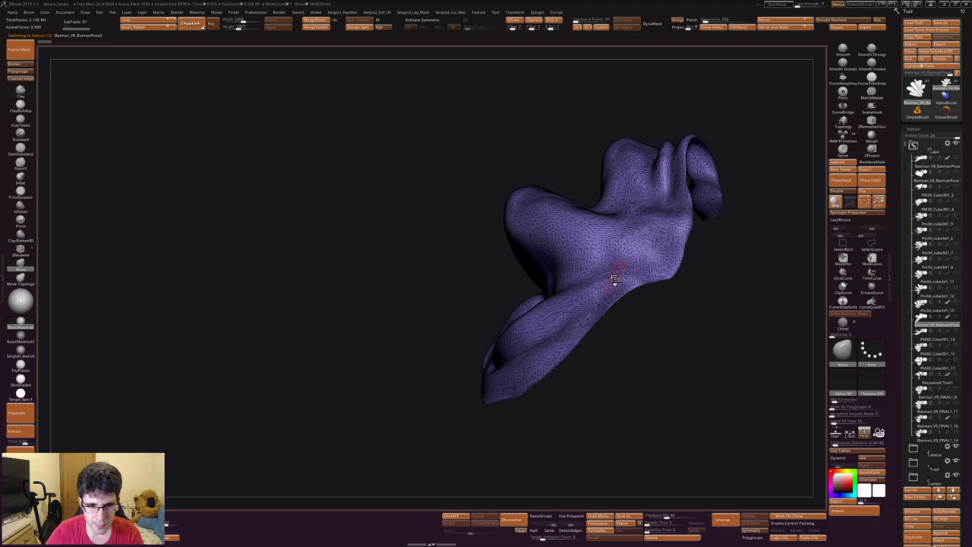
Step: Inspect the purple cape fold and the green low-poly piece, then reactivate the tan Pinch3d_cube3D1_13 fan
right_drag(614, 279, 606, 268)
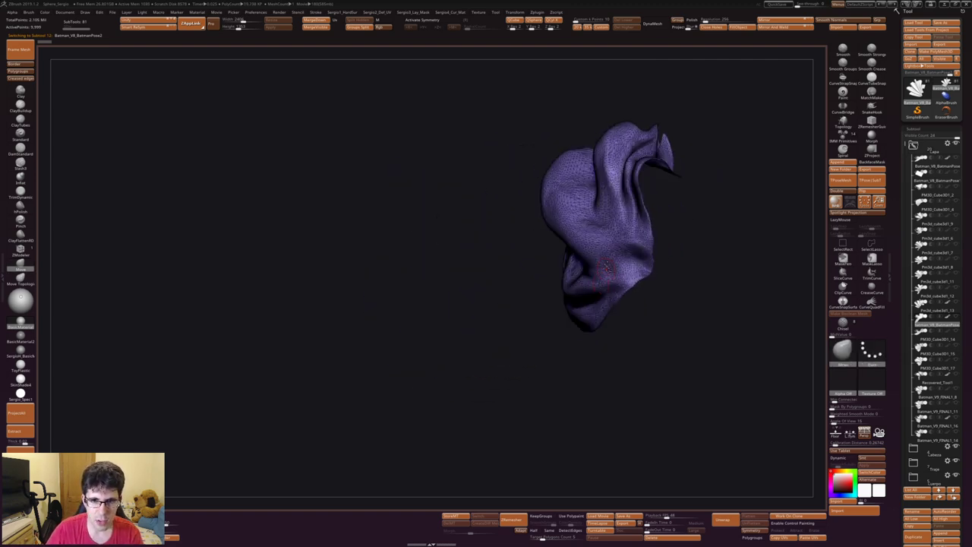
right_drag(606, 267, 595, 294)
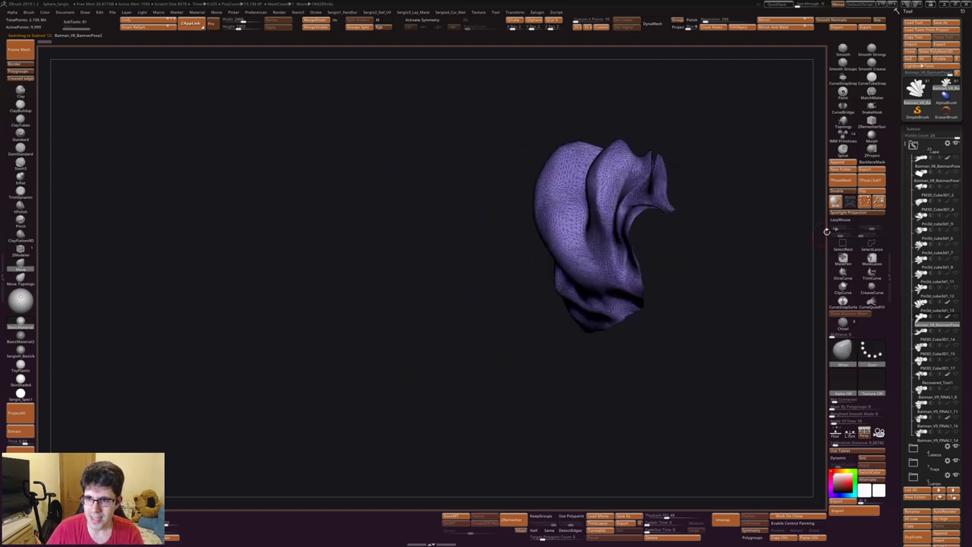
mouse_move(613, 215)
right_down()
mouse_move(616, 205)
mouse_move(596, 231)
mouse_move(596, 251)
mouse_move(563, 227)
right_up()
alt+click(596, 232)
alt+click(593, 253)
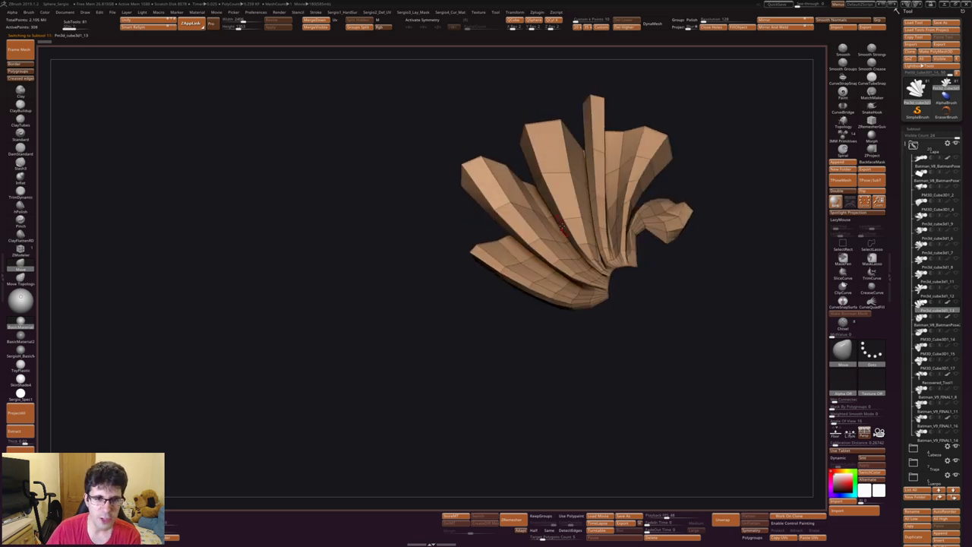
Step: Select the green low-poly cape piece and orbit it to inspect its shape
alt+click(562, 227)
alt+click(561, 218)
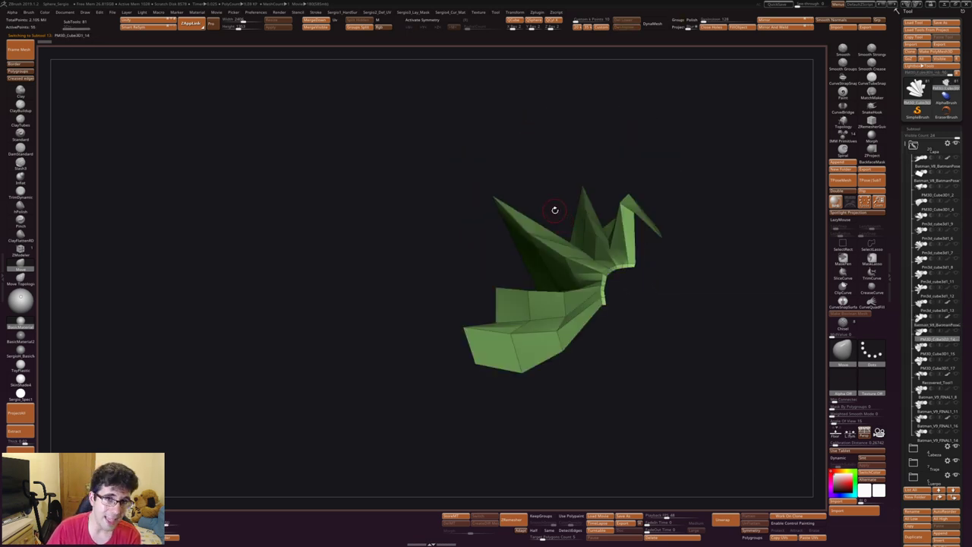
right_drag(554, 210, 565, 260)
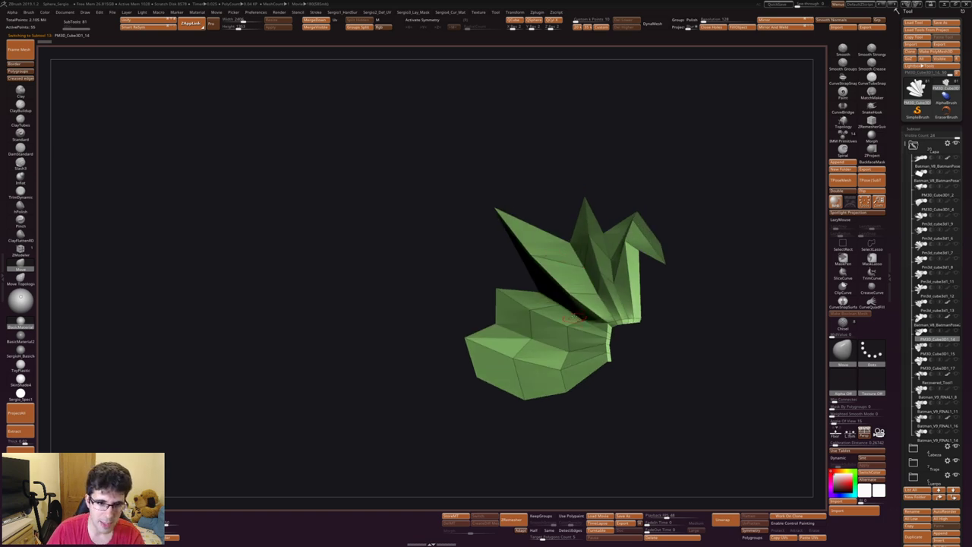
mouse_move(575, 318)
right_down()
mouse_move(595, 289)
mouse_move(589, 278)
right_up()
ctrl+right_drag(593, 260, 625, 262)
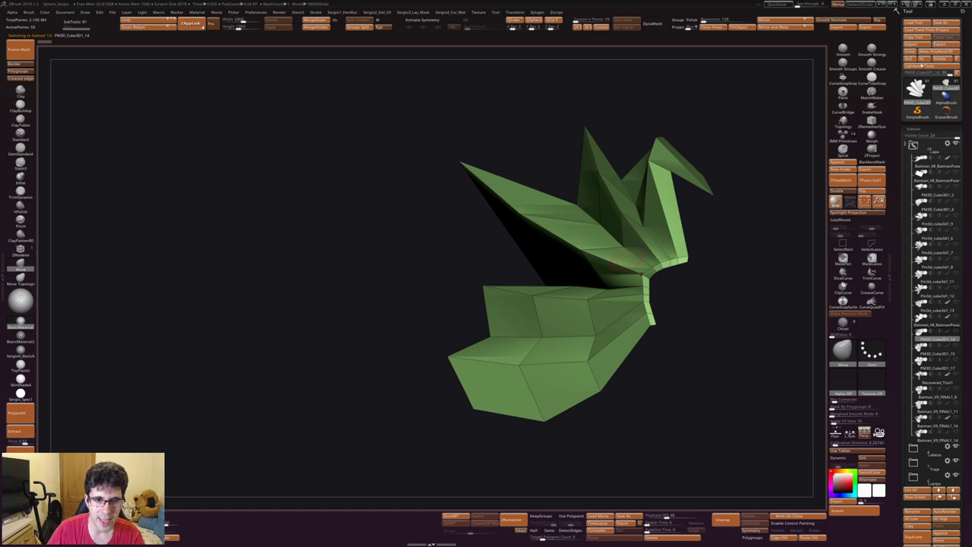
mouse_move(568, 252)
right_down()
mouse_move(645, 309)
mouse_move(615, 270)
right_up()
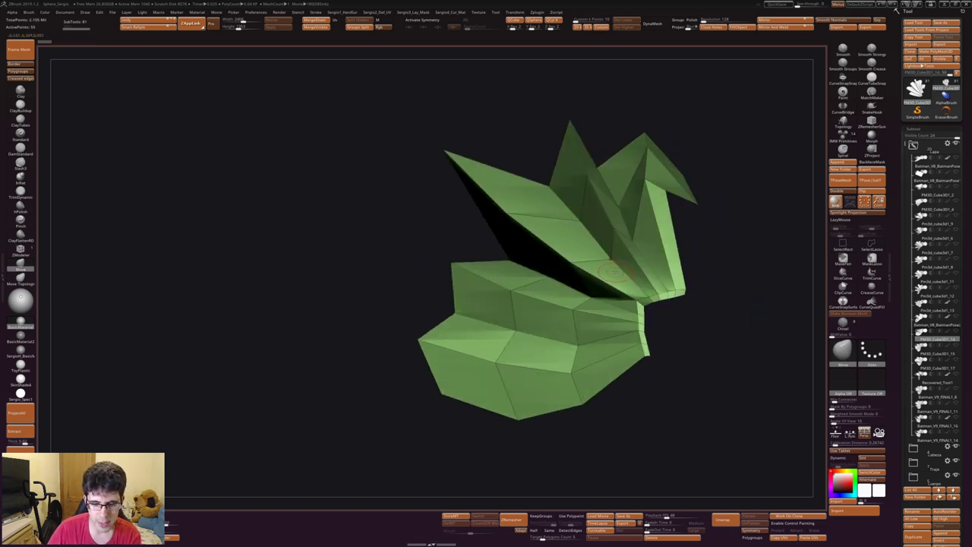
Step: Switch to a different green fan piece and turn it to face the viewer
alt+click(614, 272)
right_drag(616, 284, 615, 281)
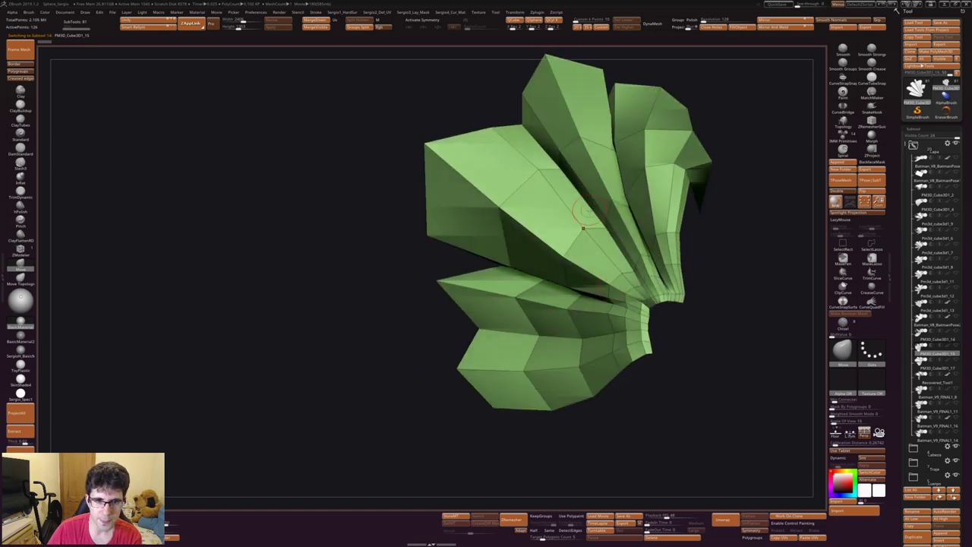
mouse_move(583, 228)
right_down()
mouse_move(591, 258)
mouse_move(672, 172)
mouse_move(702, 210)
mouse_move(658, 186)
right_up()
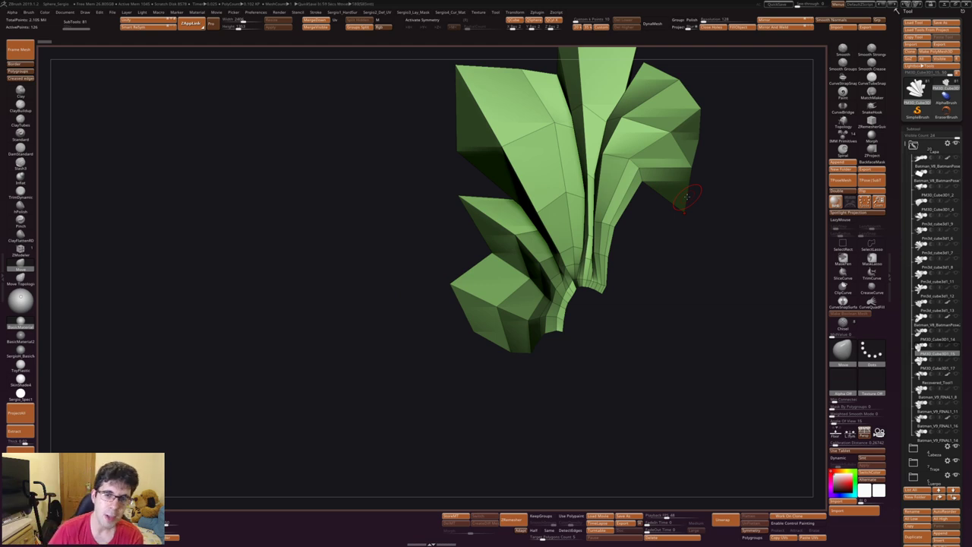
mouse_move(685, 196)
right_down()
mouse_move(667, 190)
mouse_move(691, 186)
right_up()
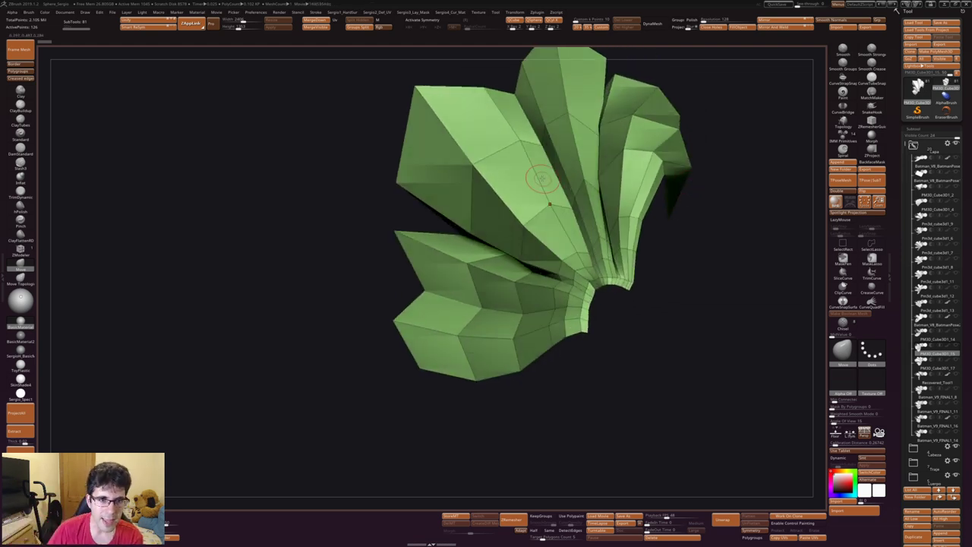
right_drag(541, 179, 512, 128)
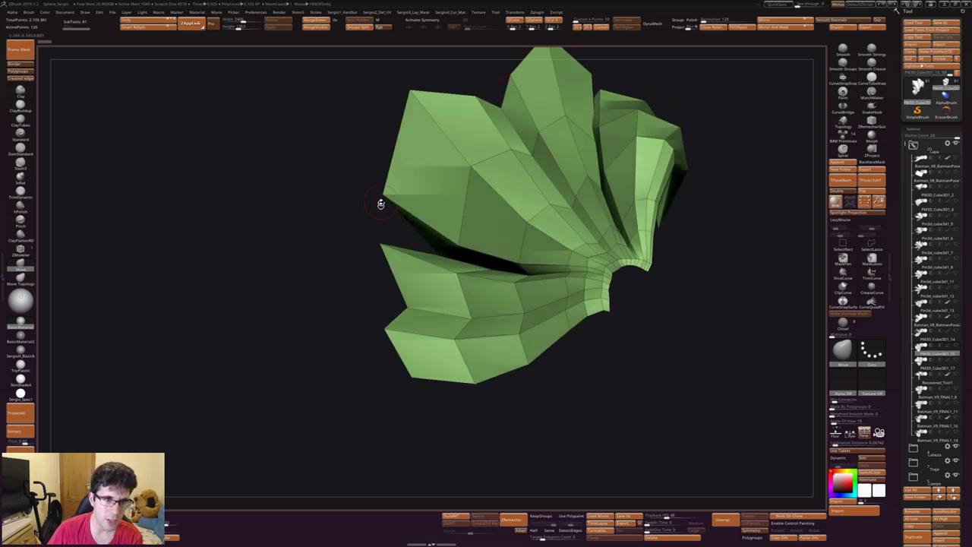
right_drag(381, 203, 552, 289)
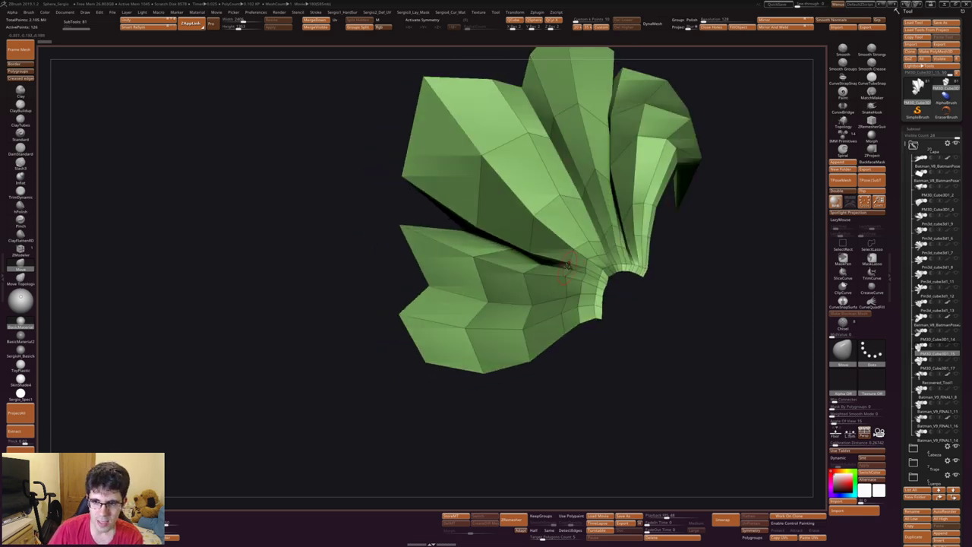
Step: Flip back and forth between the low-poly and smooth fan versions
key(Down)
key(Up)
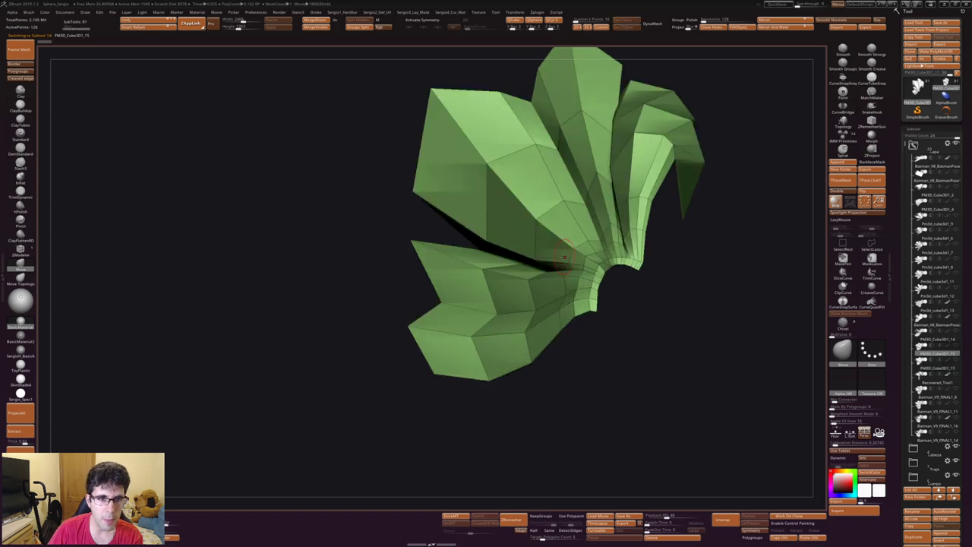
key(Down)
key(Up)
key(Down)
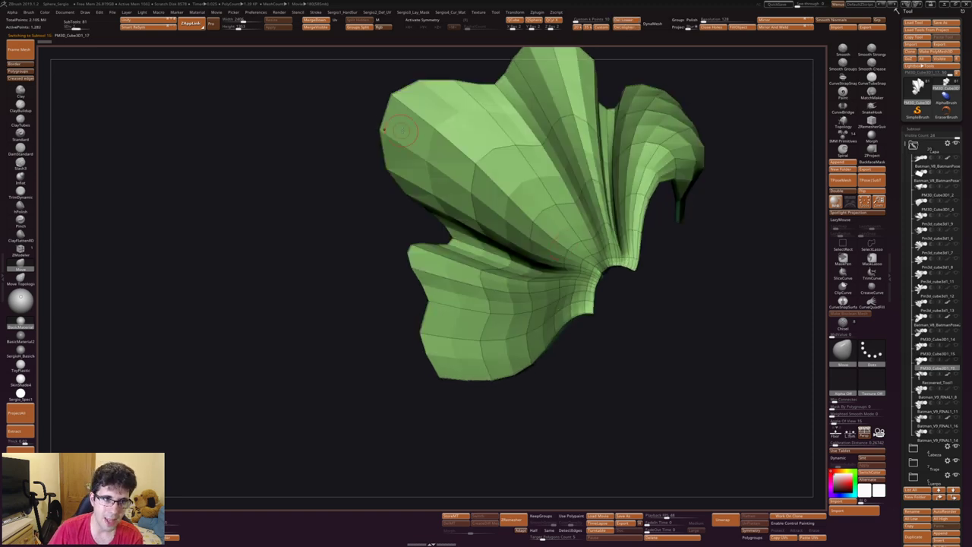
key(Up)
key(Down)
key(Up)
key(Down)
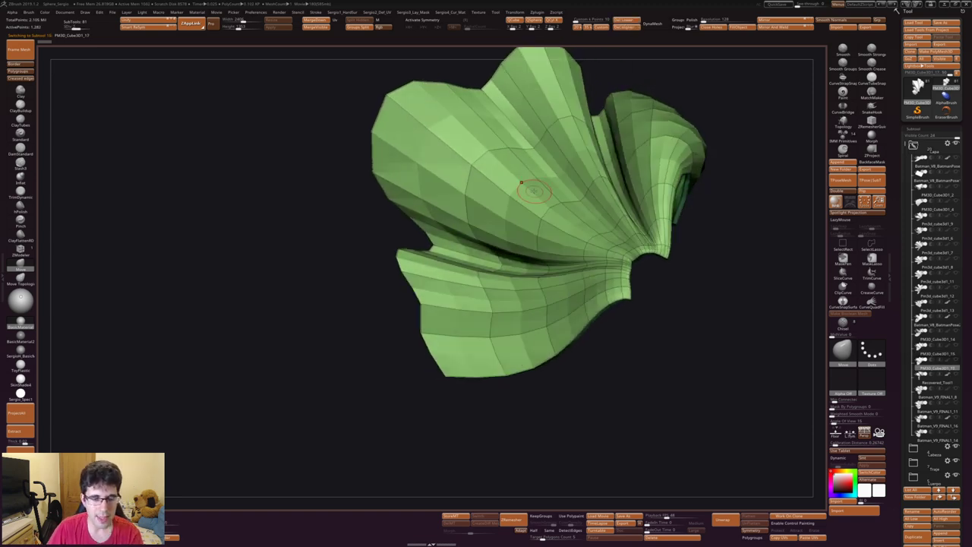
Step: Cycle through the neighbouring cape piece variants, ending on the fuller one
key(Up)
key(Up)
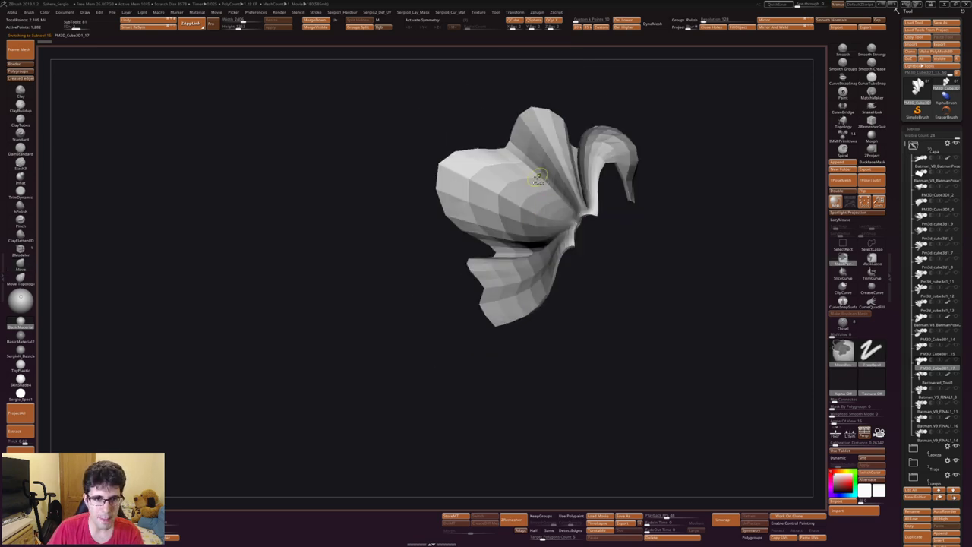
key(Up)
key(Up)
key(Up)
key(Up)
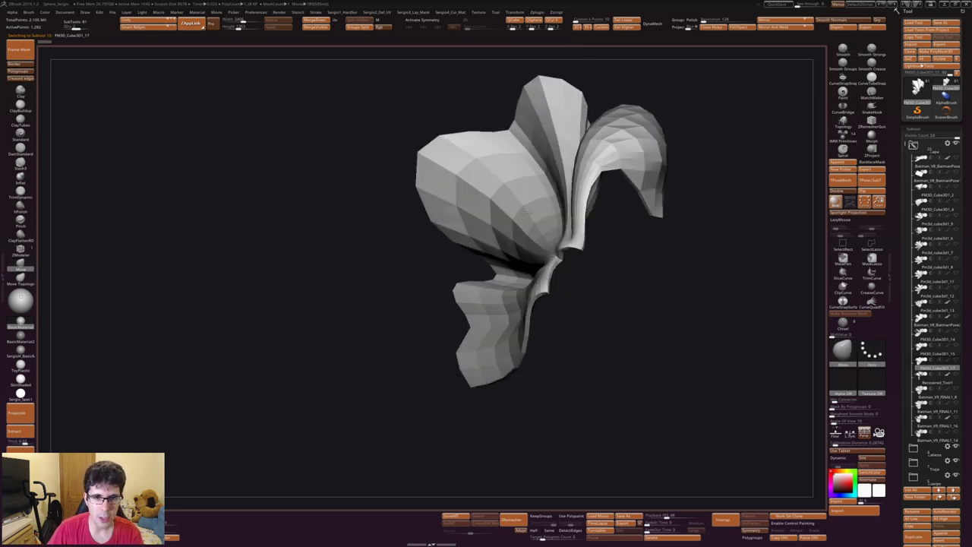
key(Up)
key(Up)
key(Down)
key(Up)
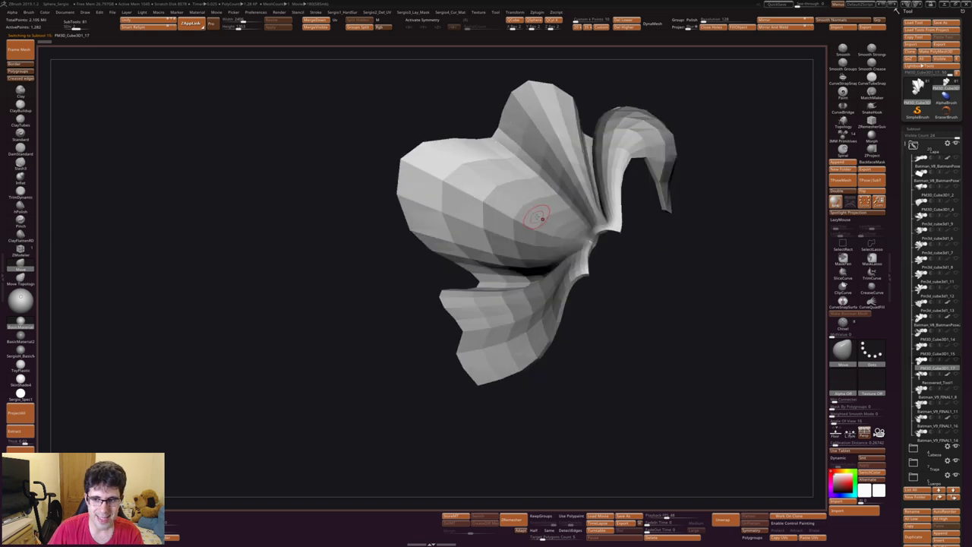
Step: Frame the other fan piece, preview its smooth version, then select Recovered_Tool1
click(924, 311)
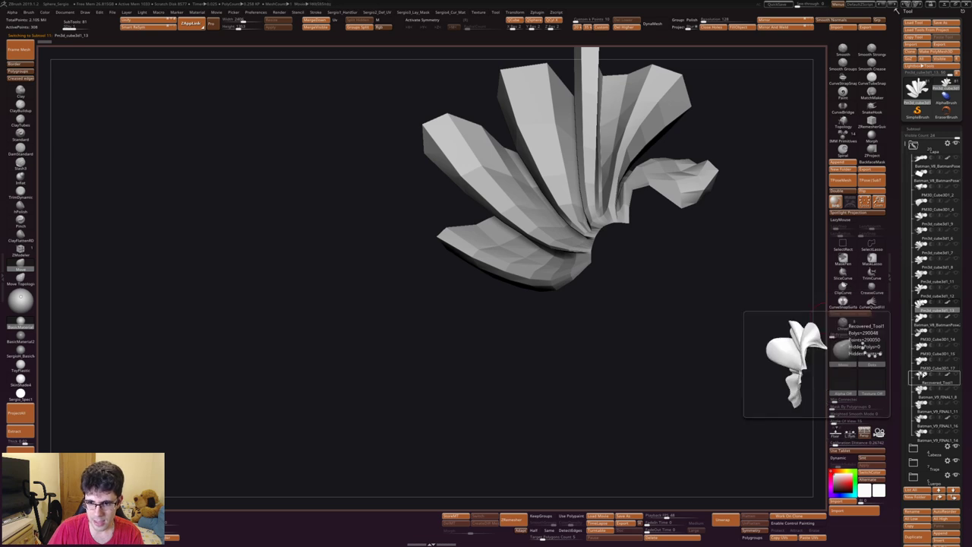
click(923, 367)
key(f)
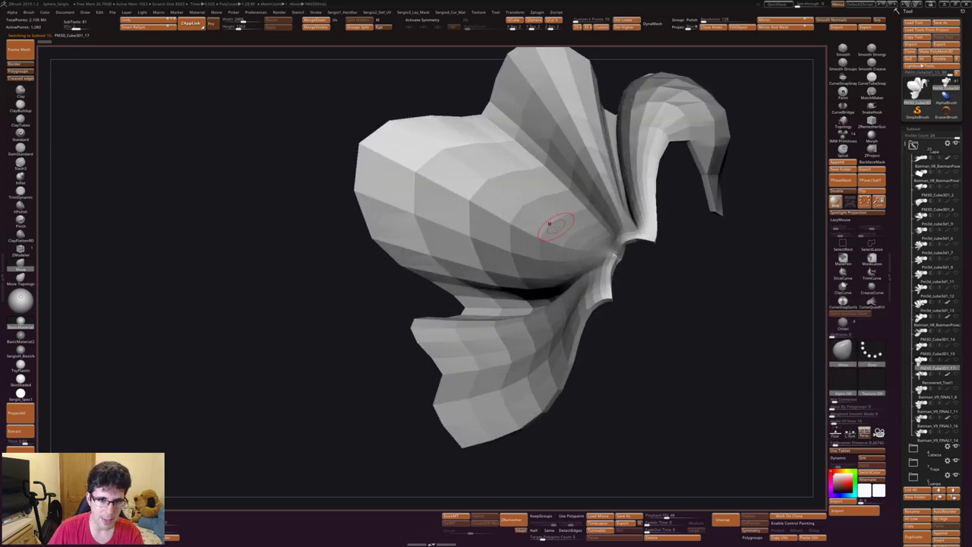
key(shift+d)
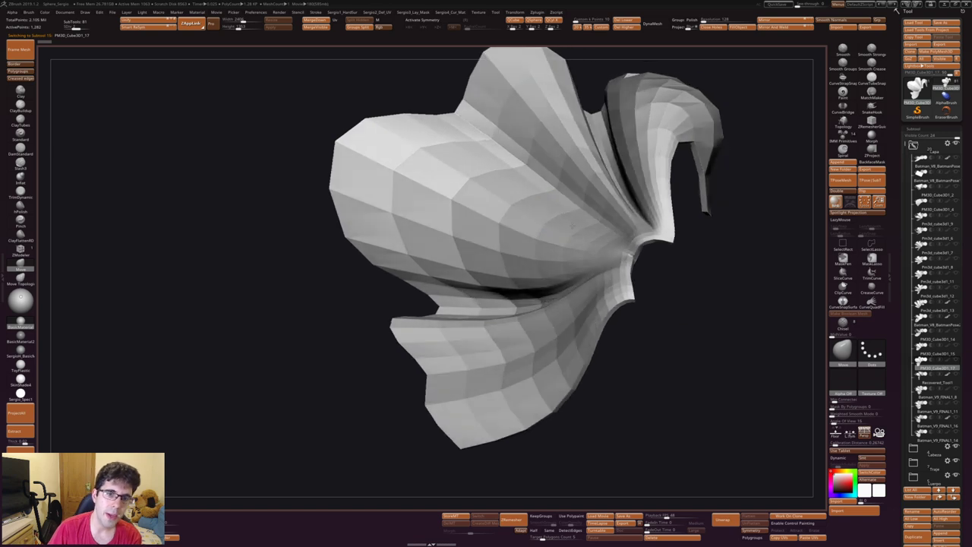
key(shift+d)
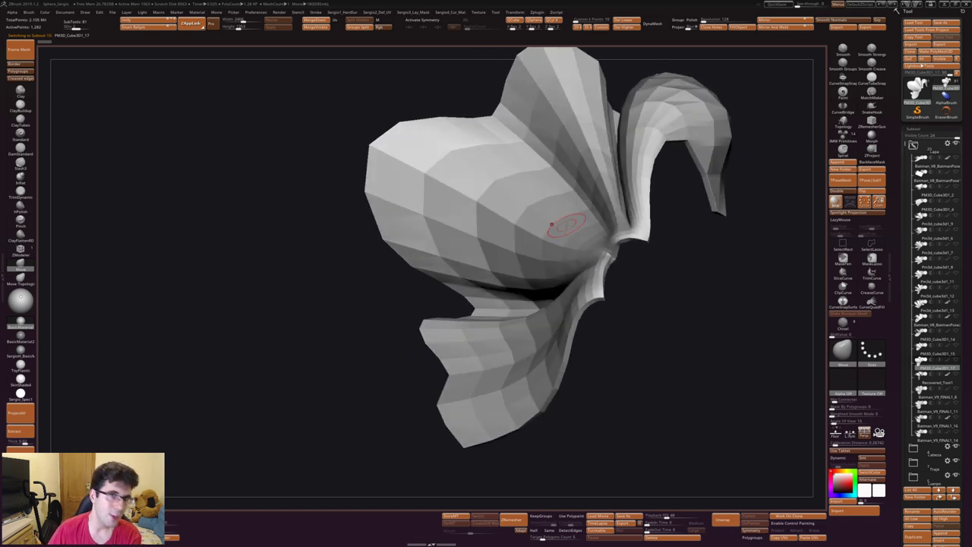
key(Down)
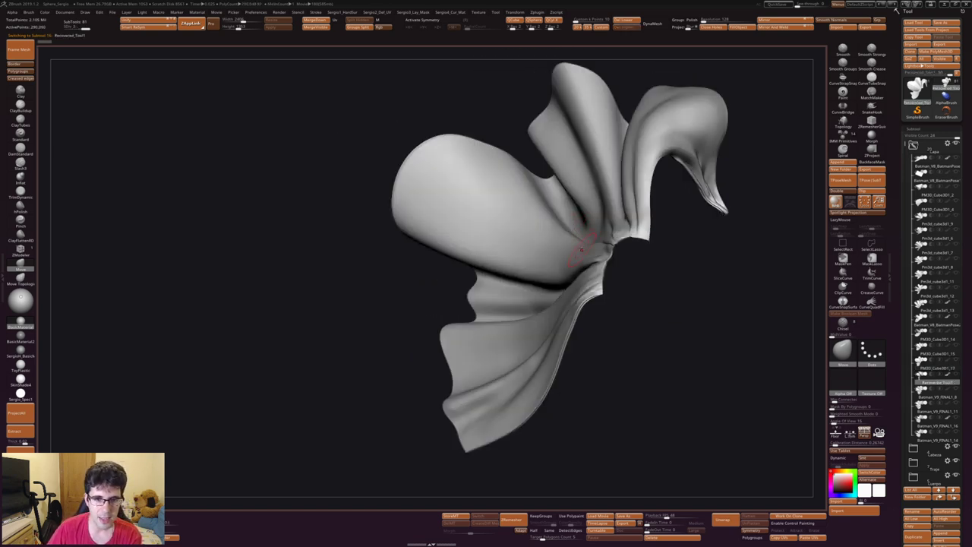
mouse_move(581, 249)
right_down()
mouse_move(572, 224)
mouse_move(608, 265)
mouse_move(531, 260)
mouse_move(527, 303)
mouse_move(542, 322)
mouse_move(545, 270)
mouse_move(510, 261)
mouse_move(560, 185)
mouse_move(564, 213)
right_up()
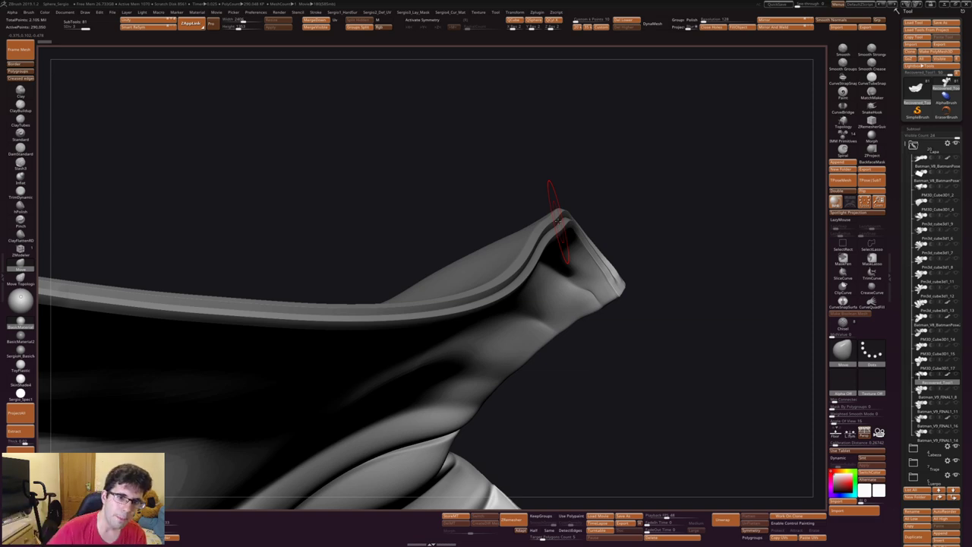
mouse_move(557, 224)
right_down()
mouse_move(526, 201)
mouse_move(597, 219)
mouse_move(507, 255)
mouse_move(524, 241)
right_up()
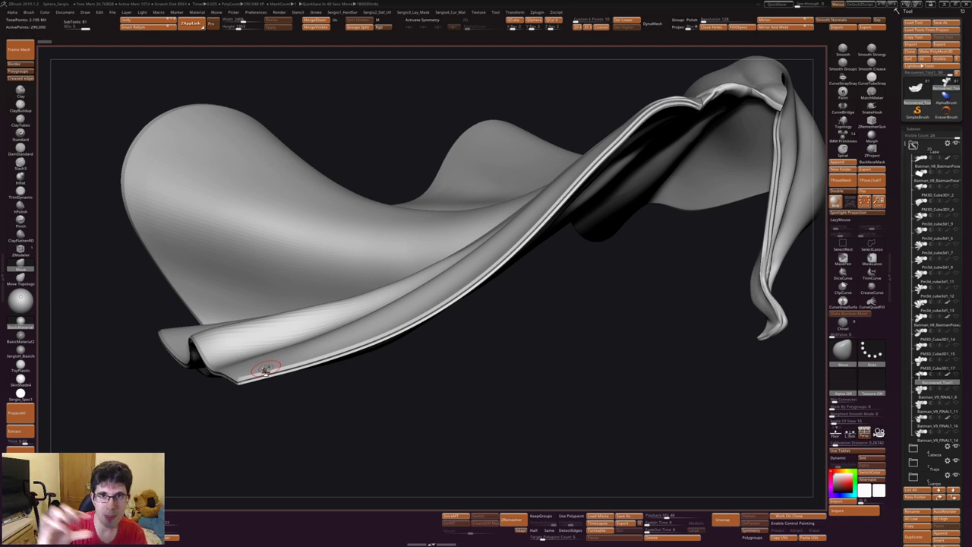
drag(254, 411, 378, 356)
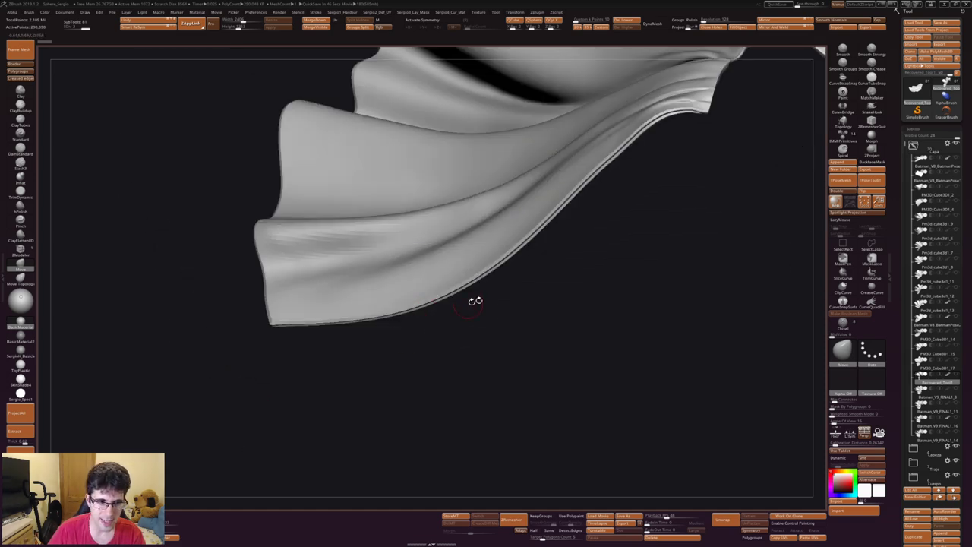
drag(474, 301, 502, 274)
mouse_move(528, 240)
mouse_down()
mouse_move(542, 336)
mouse_move(552, 308)
mouse_move(532, 362)
mouse_move(559, 304)
mouse_move(564, 261)
mouse_move(553, 282)
mouse_move(521, 213)
mouse_up()
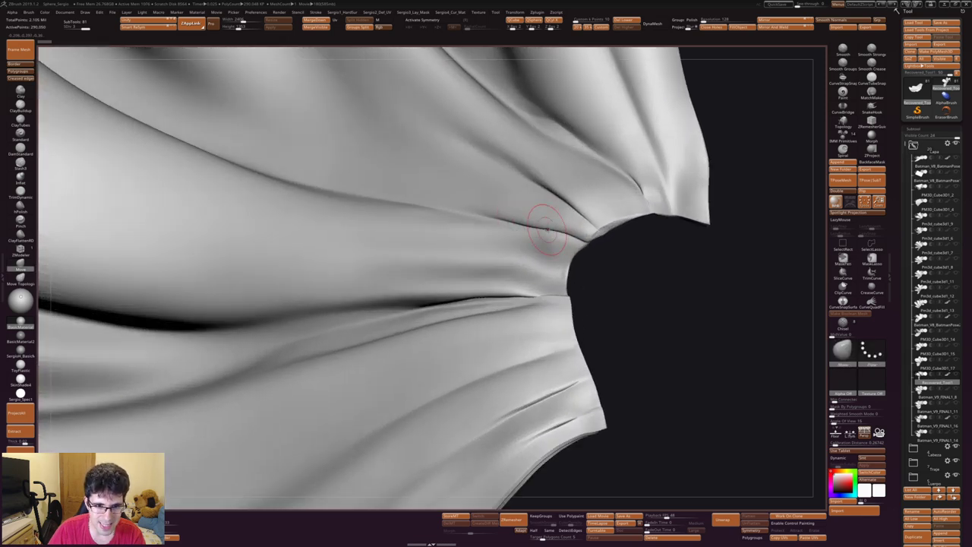
drag(642, 180, 616, 168)
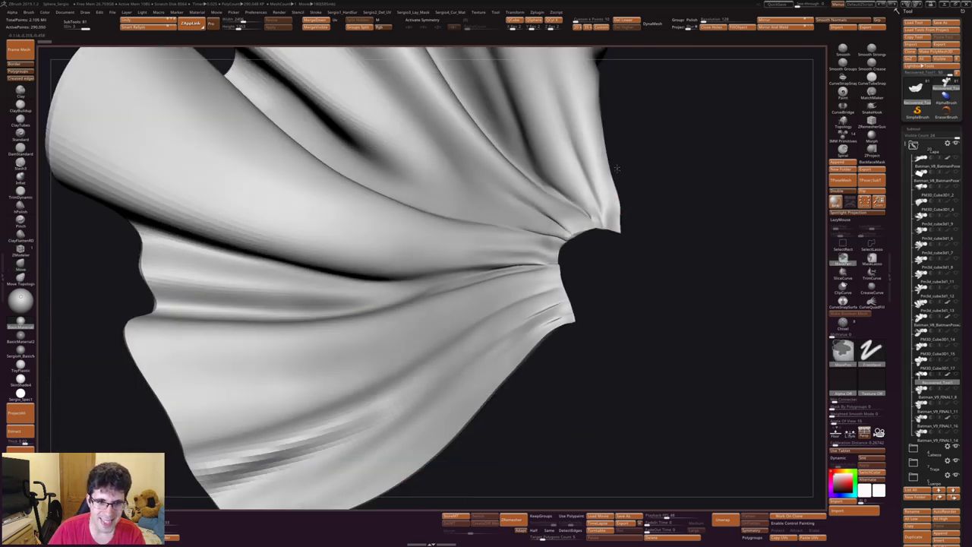
drag(597, 278, 532, 228)
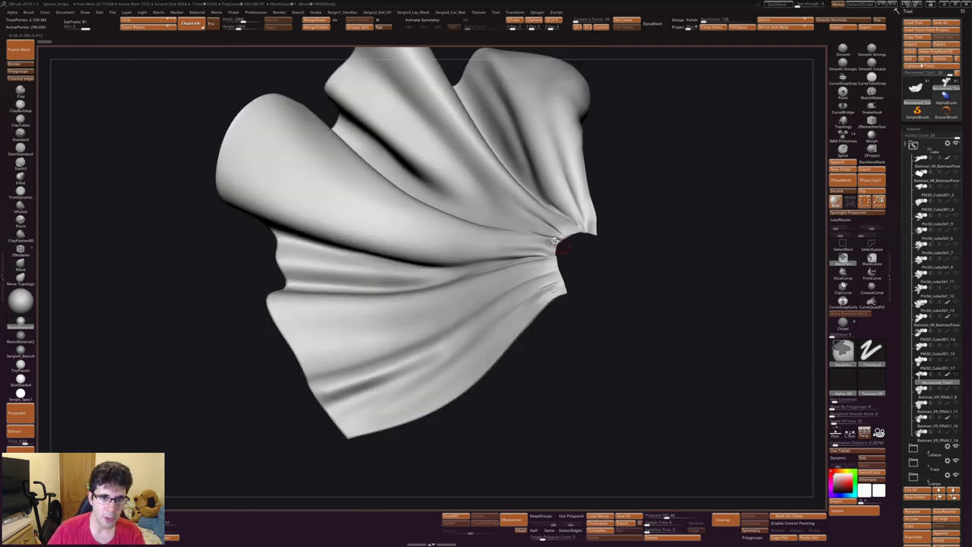
drag(451, 137, 520, 327)
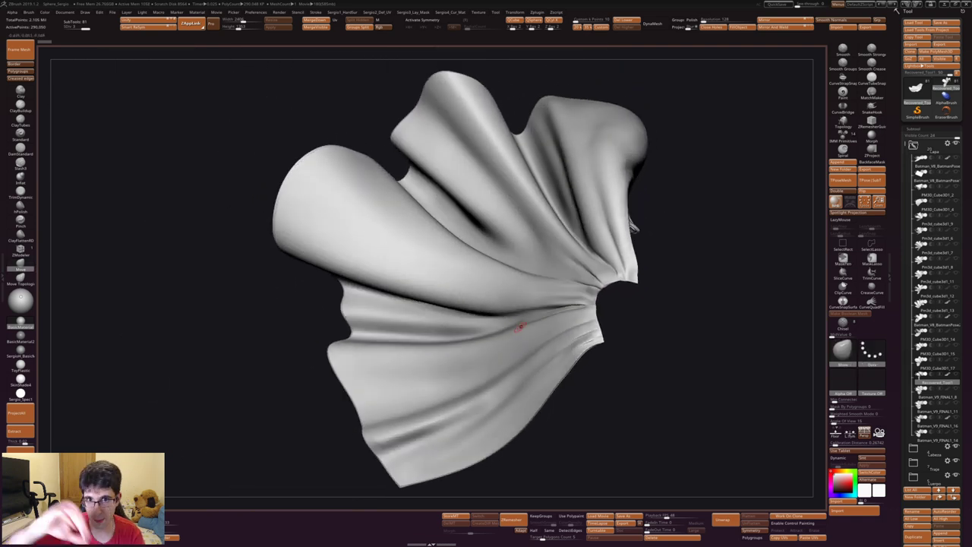
drag(566, 280, 570, 343)
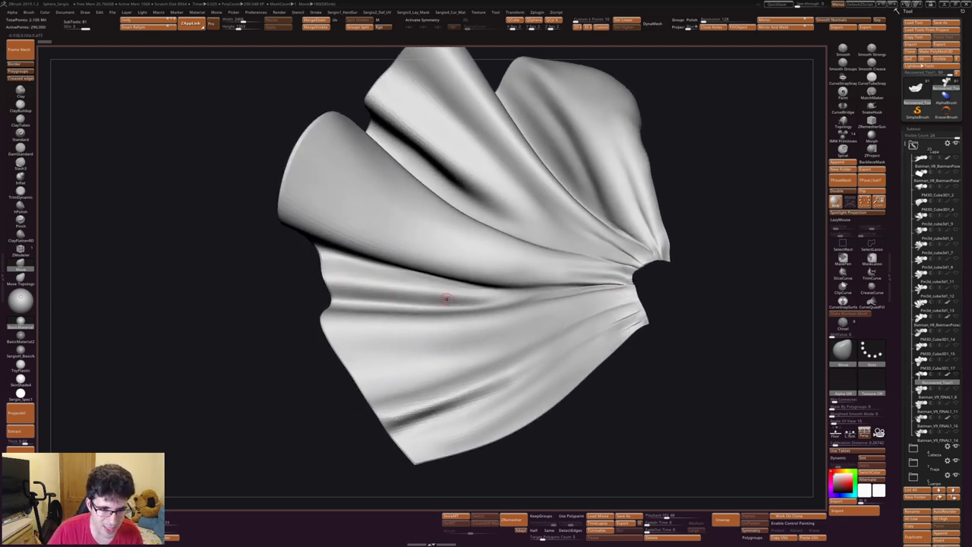
Step: Orbit the smooth cape piece to inspect its folds from several angles
drag(376, 293, 472, 371)
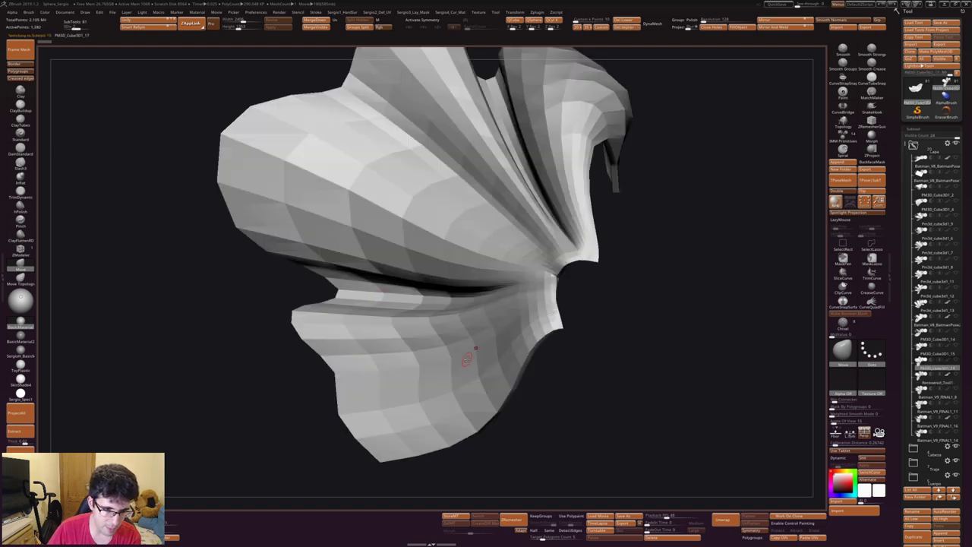
right_drag(480, 385, 506, 372)
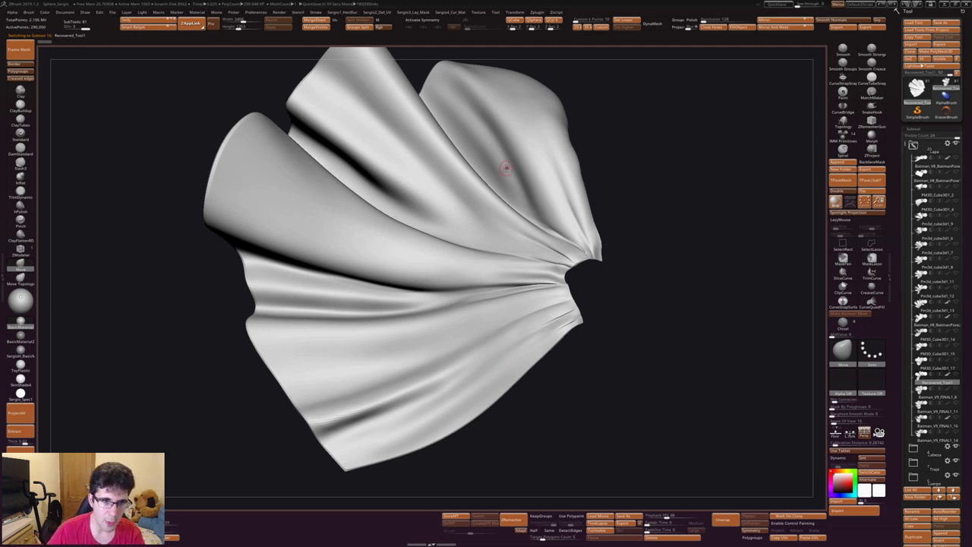
mouse_move(495, 172)
right_down()
mouse_move(479, 254)
mouse_move(565, 236)
mouse_move(578, 256)
right_up()
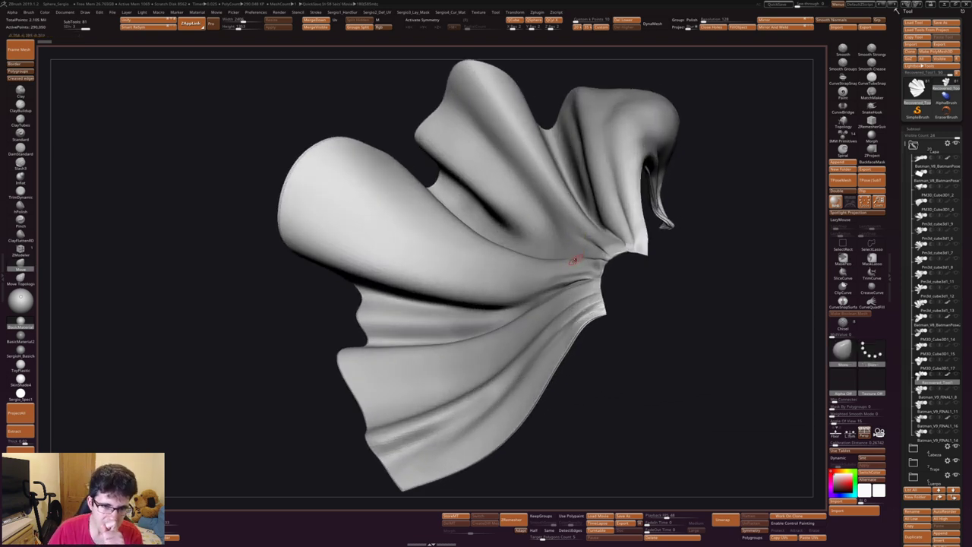
right_drag(575, 259, 572, 264)
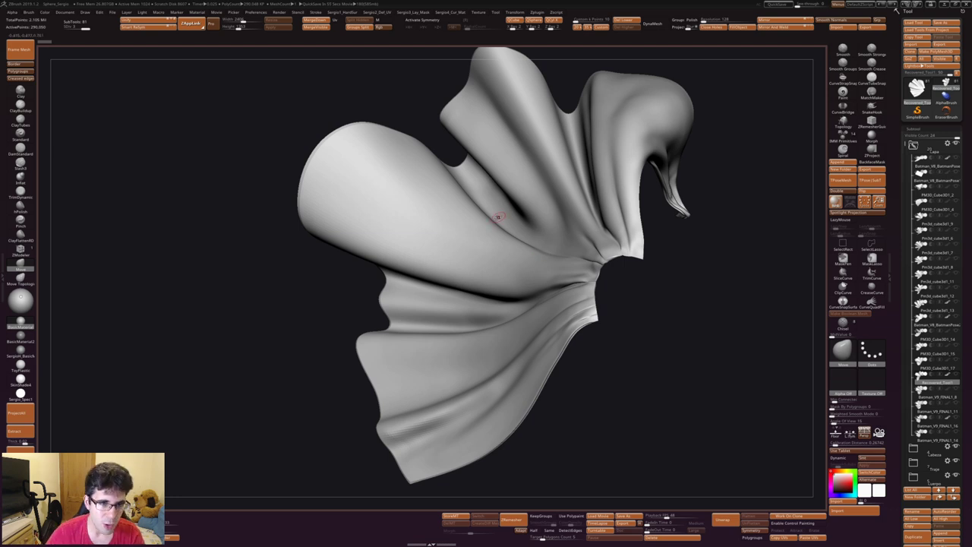
right_drag(459, 232, 558, 251)
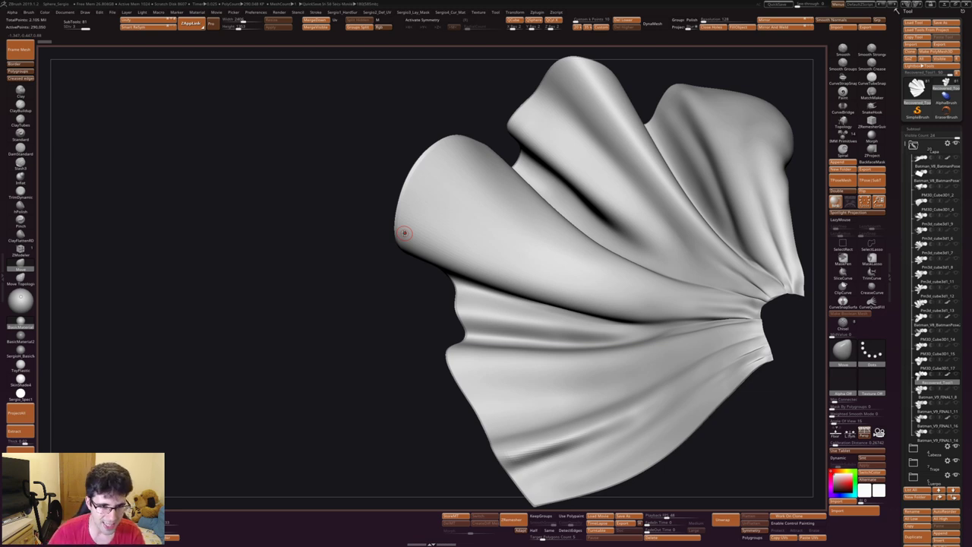
right_drag(404, 232, 426, 234)
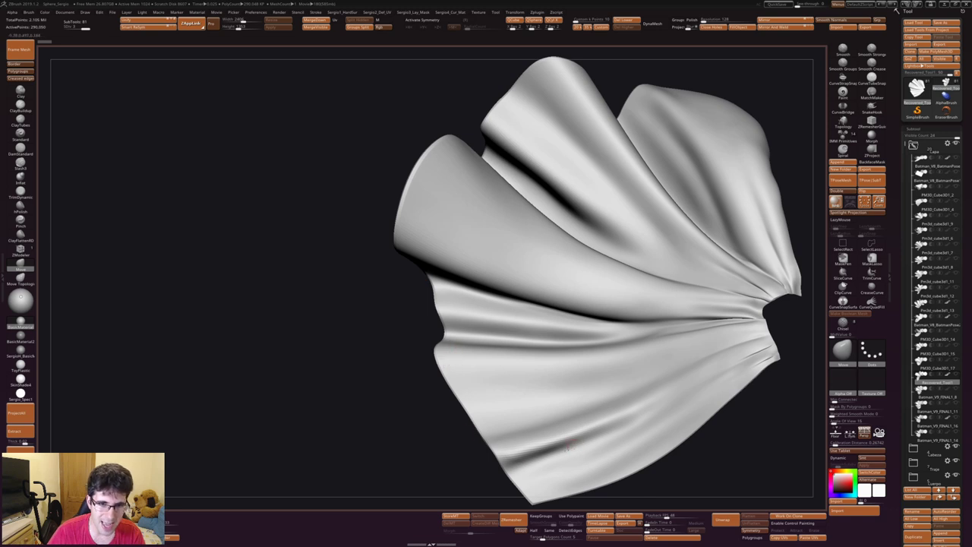
right_drag(566, 443, 726, 317)
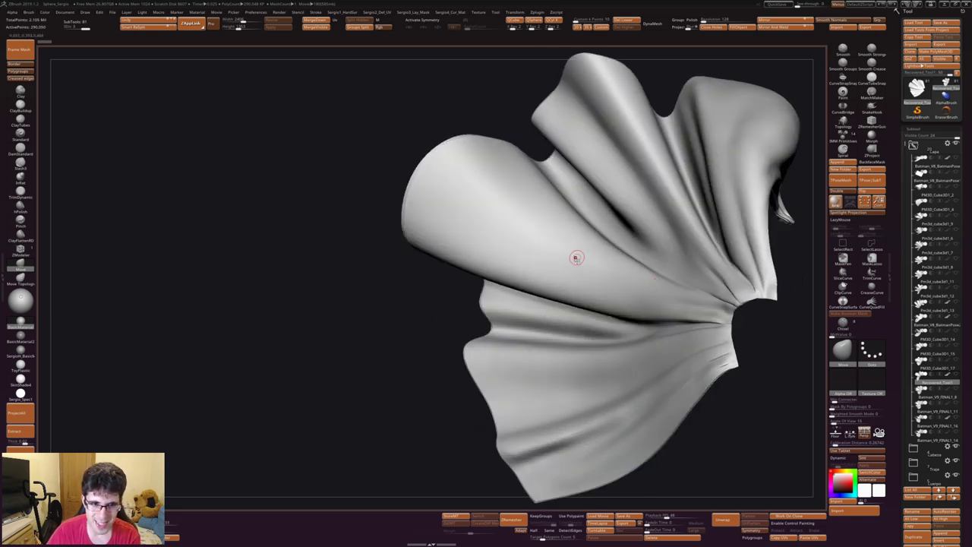
Step: Toggle between smooth and scalloped versions, settling on the Batman_V8_FINAL1_8 scalloped cape
alt+click(589, 277)
alt+click(590, 279)
alt+click(590, 278)
alt+click(595, 278)
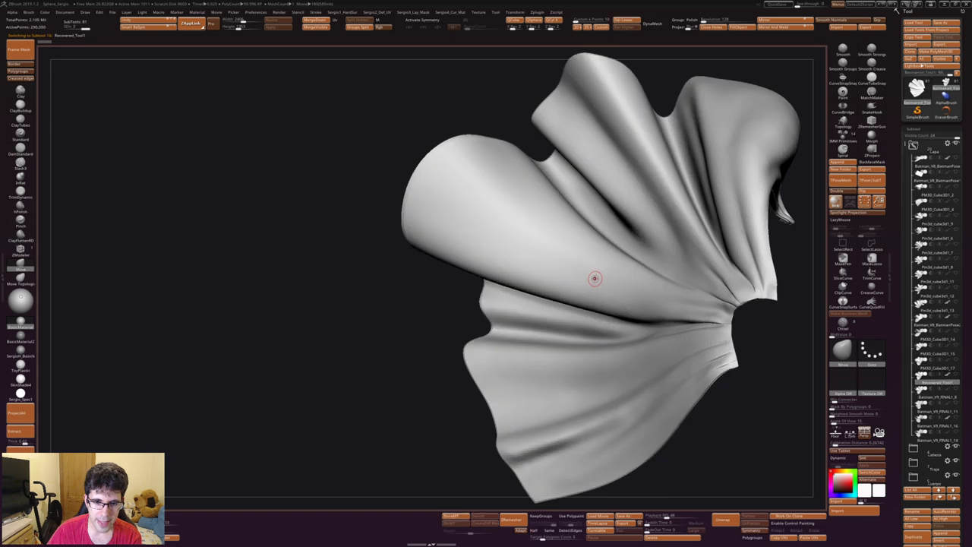
alt+click(608, 311)
alt+click(628, 343)
alt+click(668, 351)
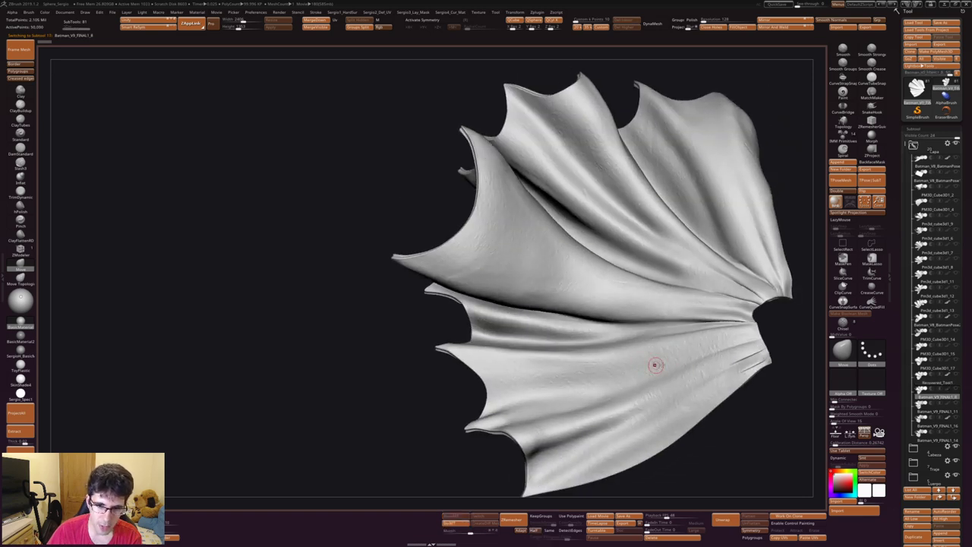
Step: Compare the smooth and scalloped capes, ending on the scalloped one rotated to a new view
alt+click(689, 350)
alt+click(627, 353)
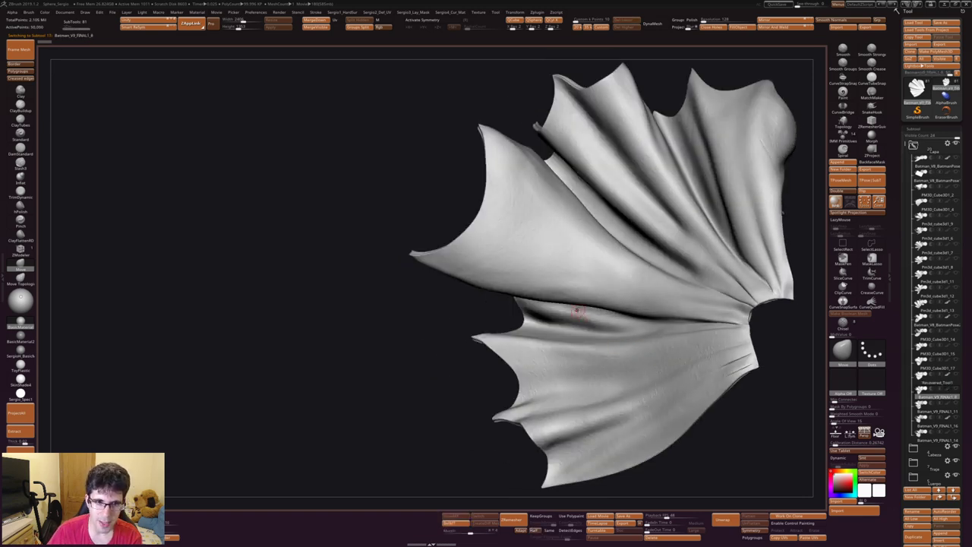
alt+click(581, 284)
alt+click(581, 277)
alt+click(581, 276)
alt+click(580, 276)
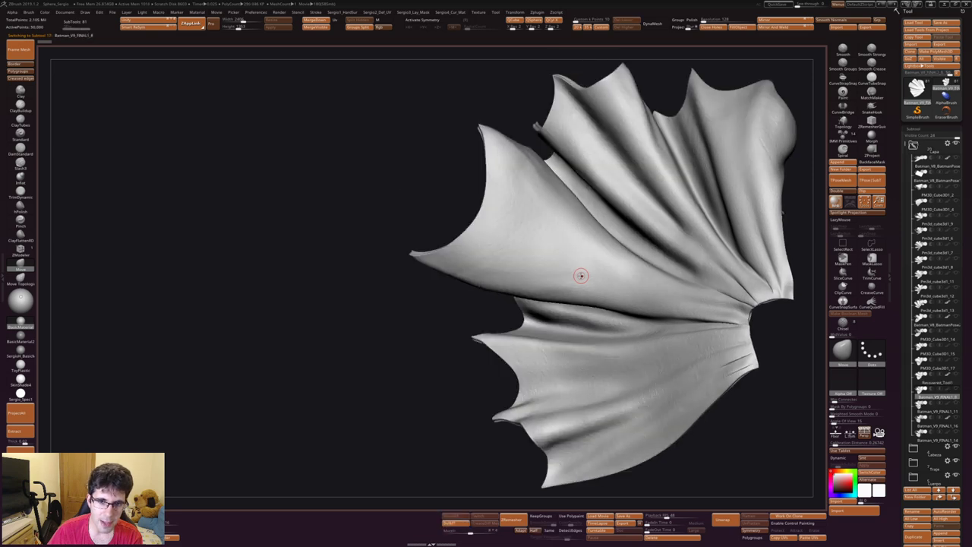
alt+click(580, 276)
alt+click(577, 108)
alt+click(587, 92)
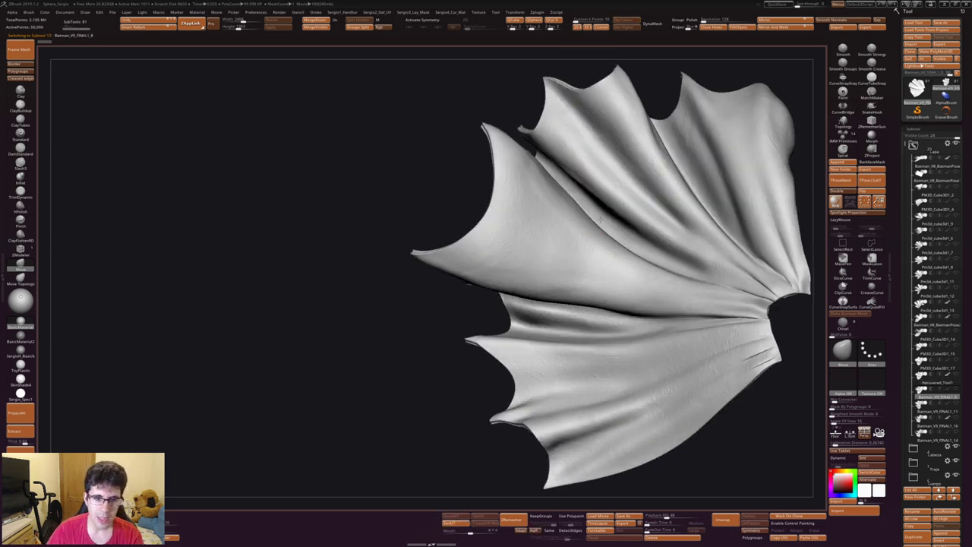
alt+click(608, 314)
mouse_move(608, 314)
mouse_down()
mouse_move(586, 270)
mouse_move(469, 227)
mouse_up()
drag(587, 243, 568, 238)
Step: Inspect the ruffled cloth piece, then return to the scalloped cape and face it front-on
alt+click(587, 216)
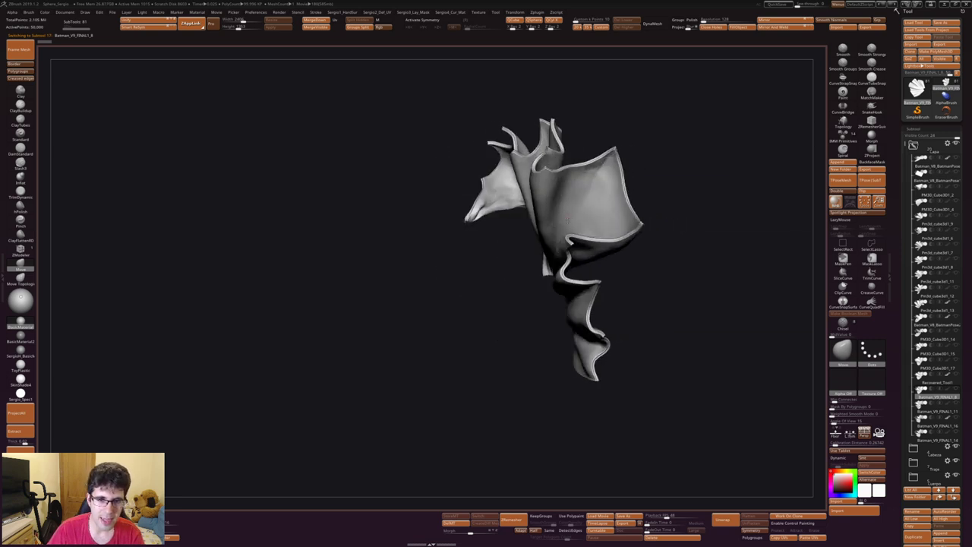
mouse_move(568, 202)
ctrl+right_down()
mouse_move(592, 268)
mouse_move(580, 269)
ctrl+right_up()
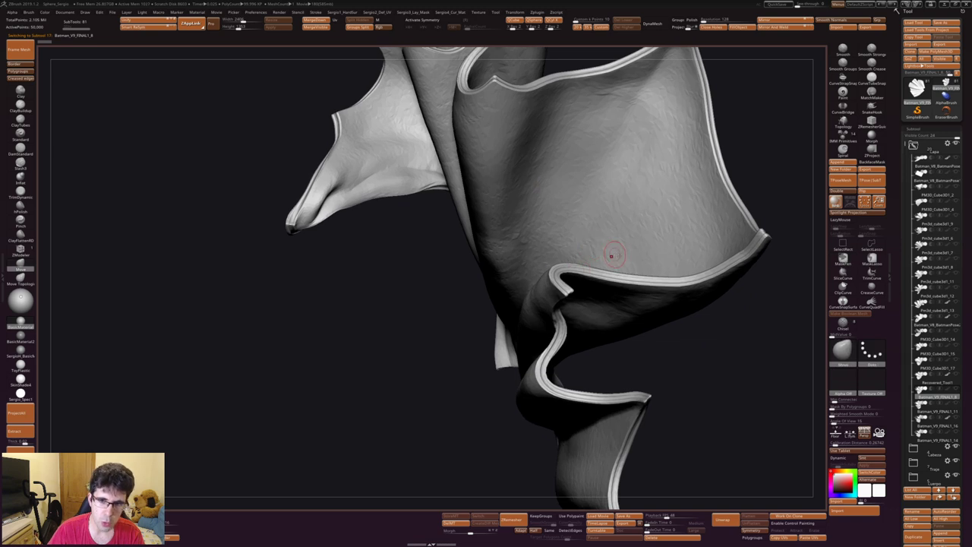
ctrl+right_drag(646, 232, 601, 159)
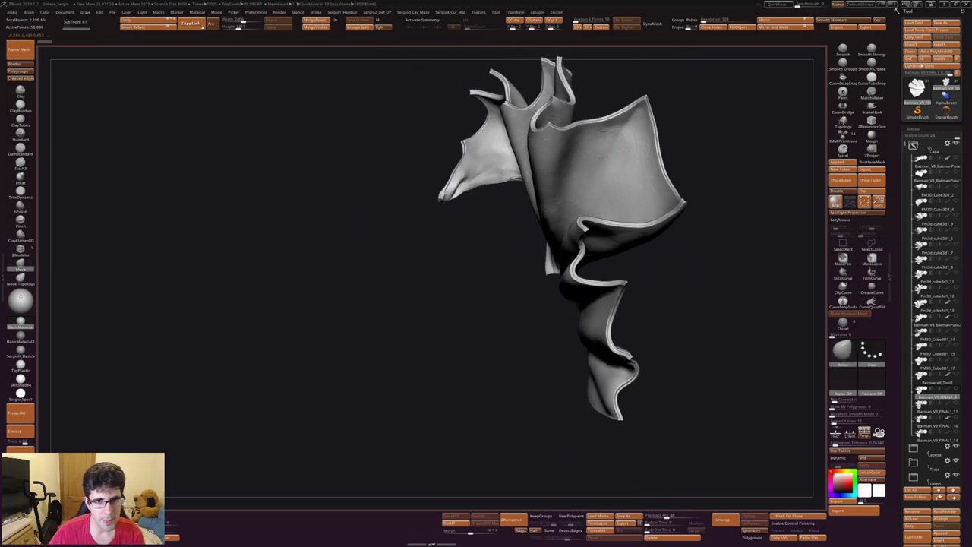
alt+click(537, 167)
mouse_move(537, 167)
right_down()
mouse_move(626, 226)
mouse_move(608, 223)
right_up()
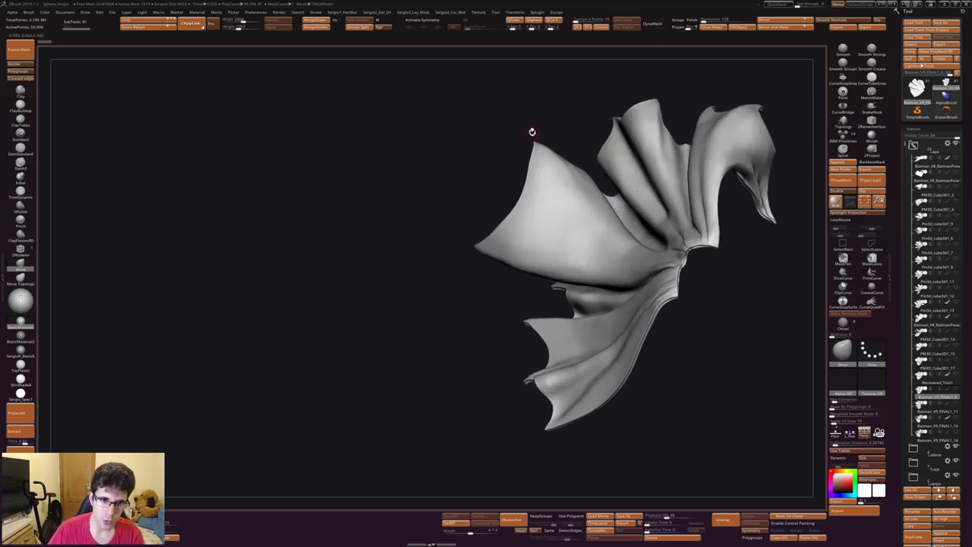
mouse_move(514, 247)
right_down()
mouse_move(503, 223)
mouse_move(527, 228)
mouse_move(435, 256)
mouse_move(530, 210)
mouse_move(475, 174)
right_up()
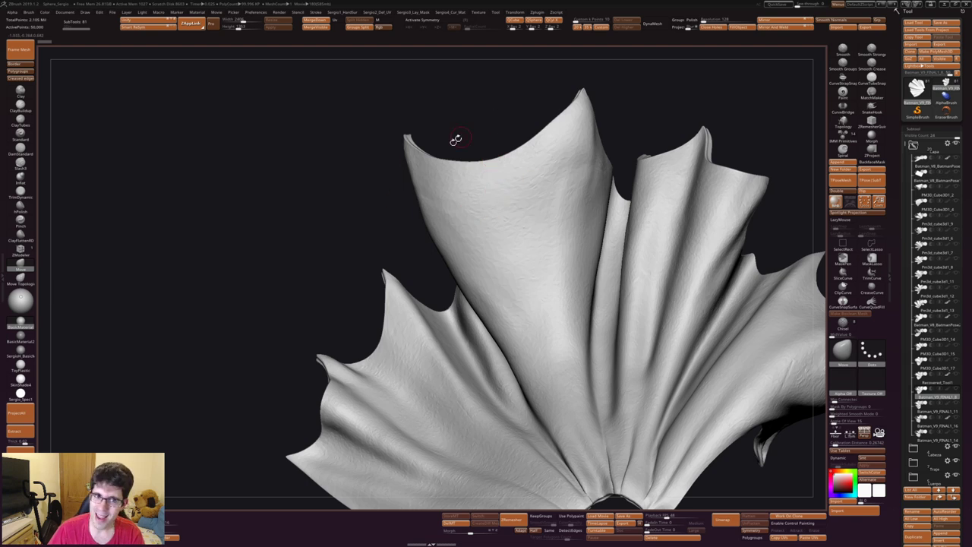
mouse_move(531, 342)
ctrl+right_down()
mouse_move(509, 276)
mouse_move(543, 287)
mouse_move(538, 244)
ctrl+right_up()
alt+right_drag(563, 321, 564, 240)
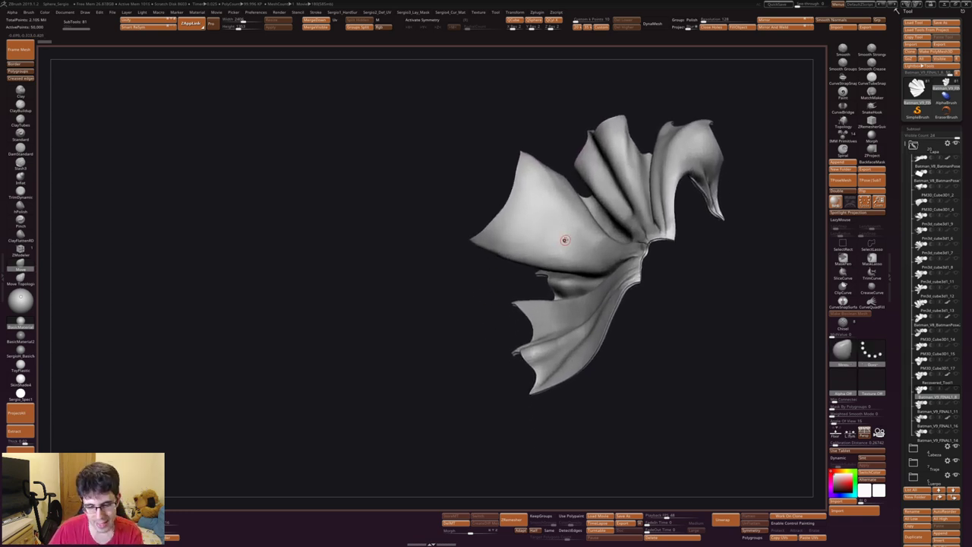
Step: Step through neighbouring cape pieces and rotate to reveal their different folds
key(Down)
key(Up)
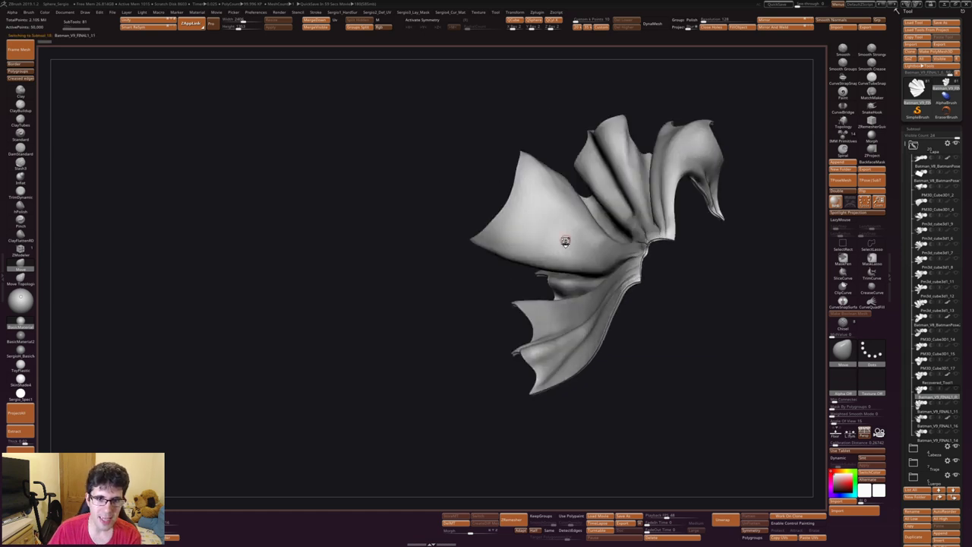
key(Down)
key(Up)
key(Down)
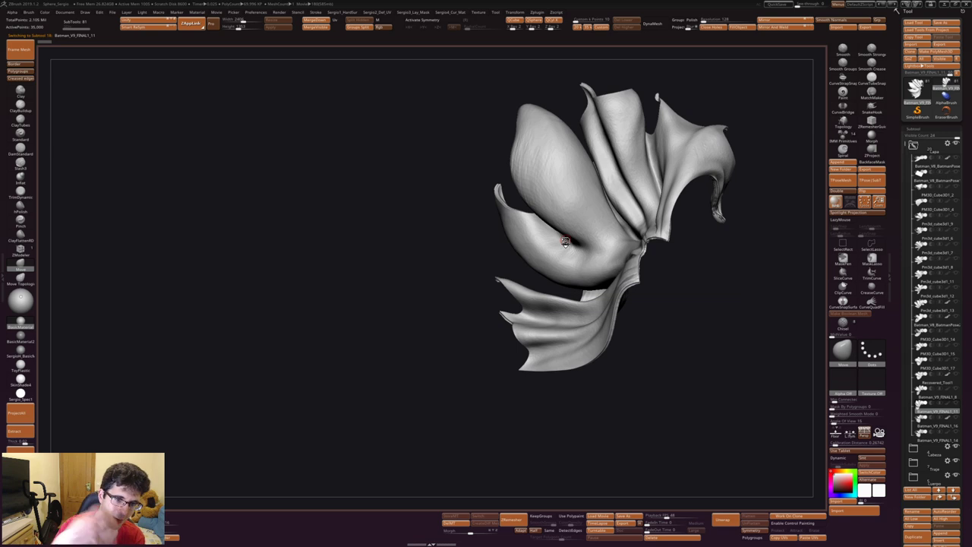
mouse_move(565, 242)
right_down()
mouse_move(577, 243)
mouse_move(568, 141)
right_up()
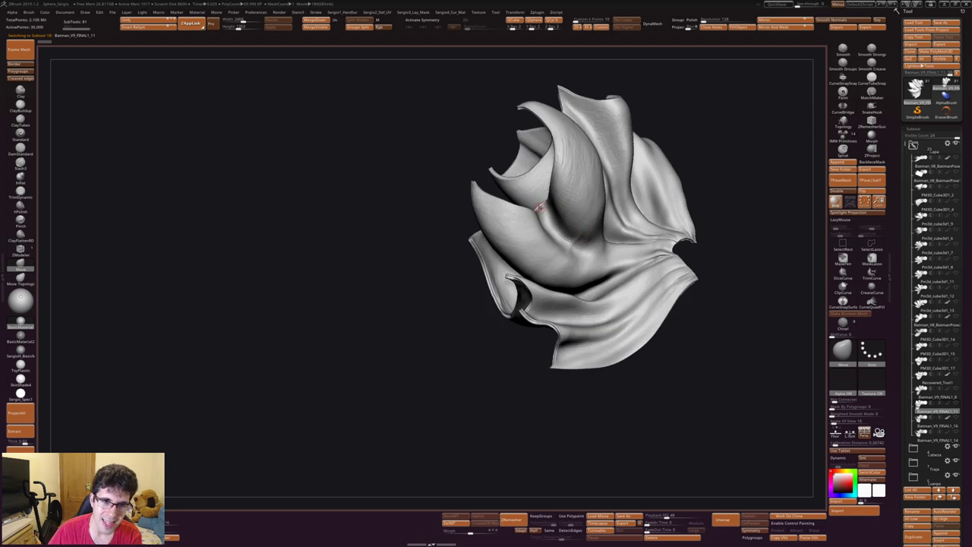
mouse_move(539, 206)
right_down()
mouse_move(507, 180)
mouse_move(554, 215)
mouse_move(605, 205)
right_up()
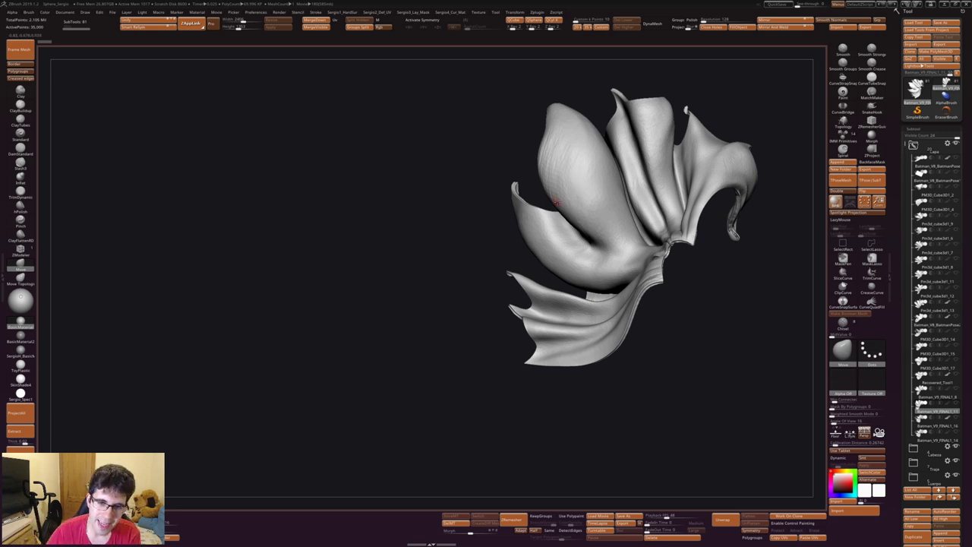
right_drag(574, 187, 710, 236)
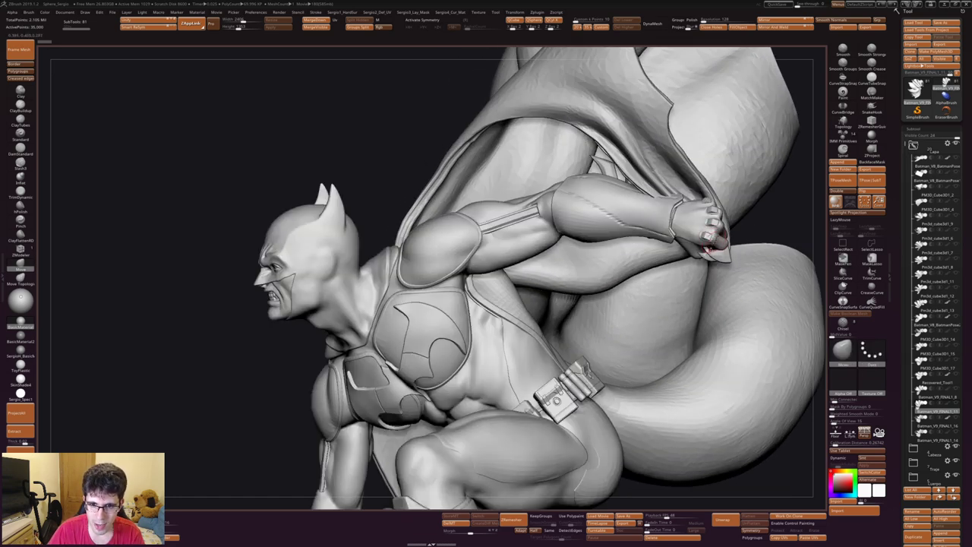
Step: Enable Solo to hide the statue body and select another cape piece
ctrl+shift+click(716, 247)
mouse_move(693, 209)
ctrl+right_down()
mouse_move(605, 133)
mouse_move(643, 147)
mouse_move(586, 162)
mouse_move(573, 149)
mouse_move(560, 179)
ctrl+right_up()
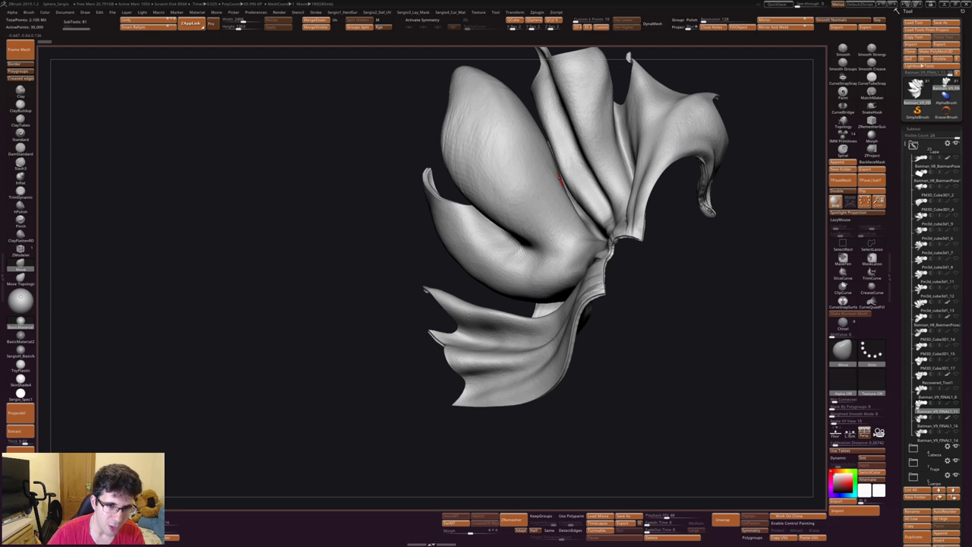
alt+click(560, 183)
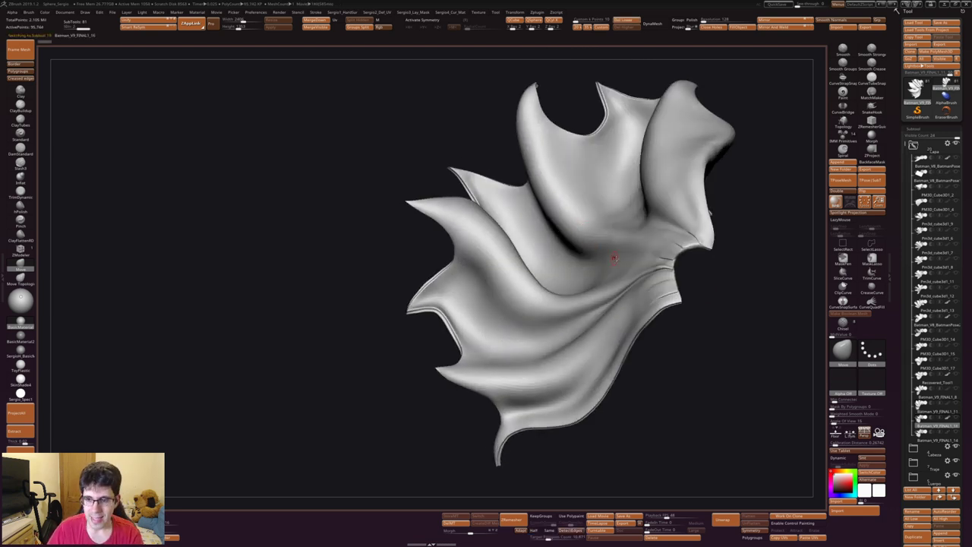
Step: Select the cape piece with more flaps, rotate it, and choose the Move brush
click(938, 421)
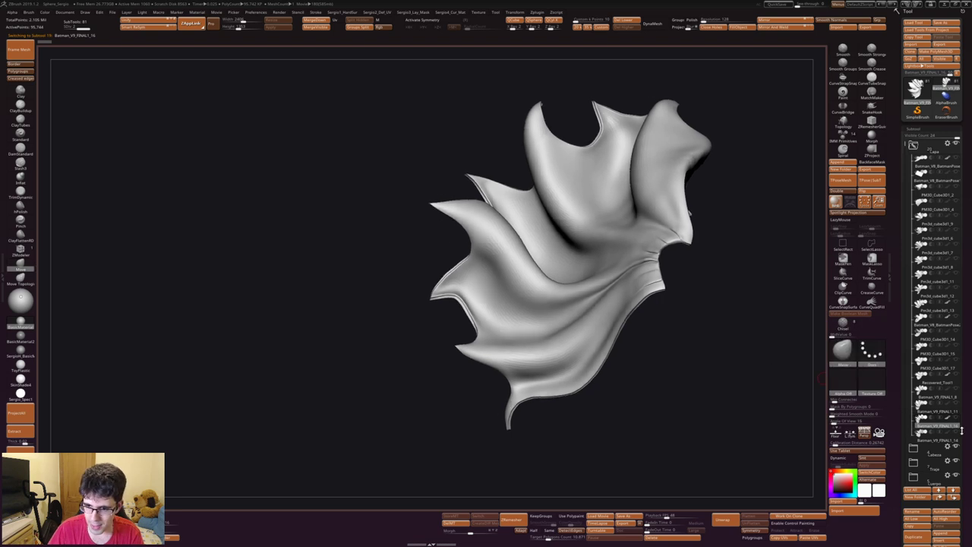
click(960, 430)
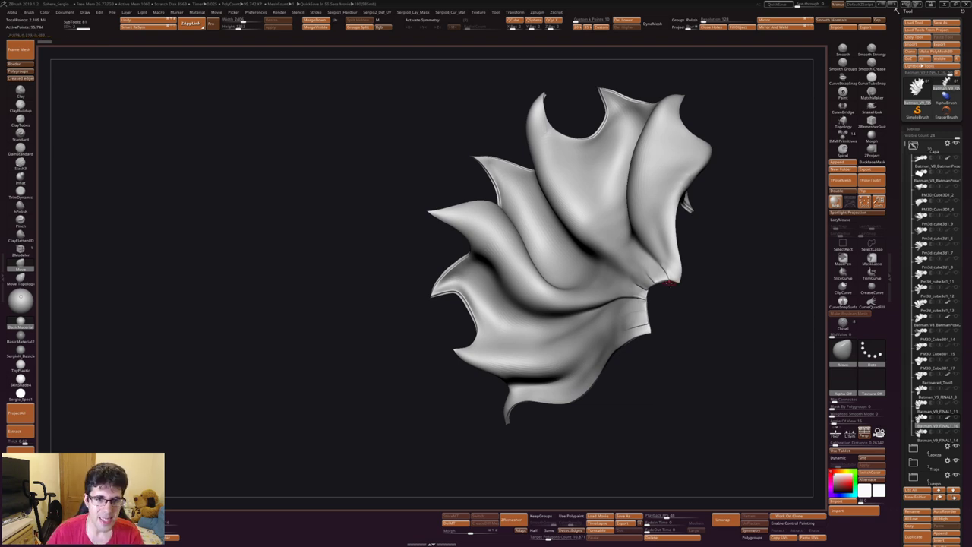
drag(670, 297, 592, 233)
key(b)
key(m)
key(v)
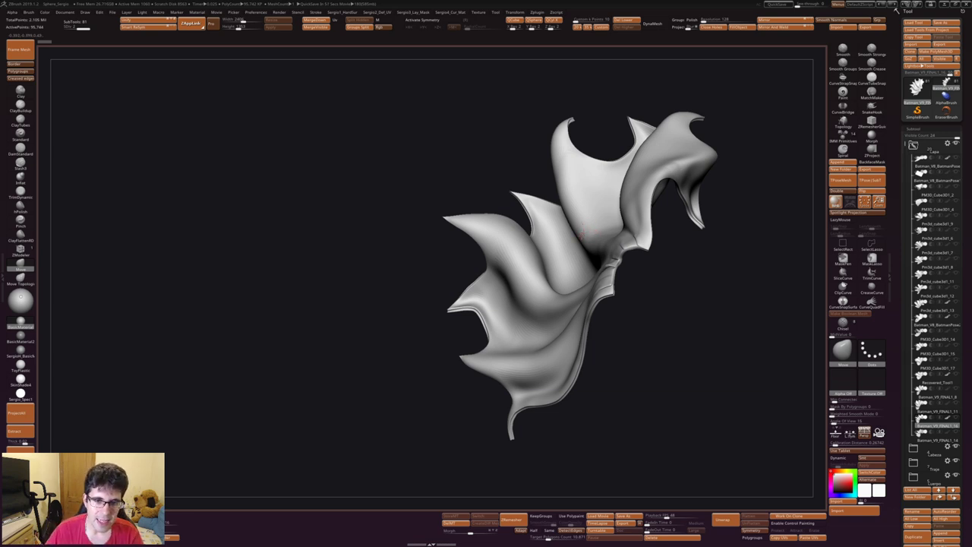
Step: Compare cape variants from several views, then switch to the textured Batman_V8_FINAL1_14 version
mouse_move(592, 234)
right_down()
mouse_move(596, 244)
mouse_move(614, 234)
right_up()
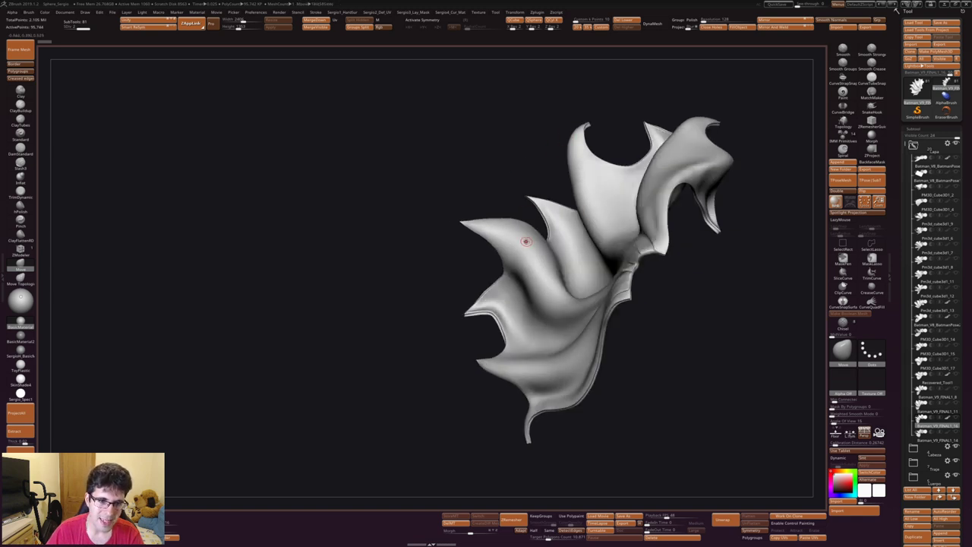
scroll(512, 268, up, 2)
scroll(531, 257, up, 2)
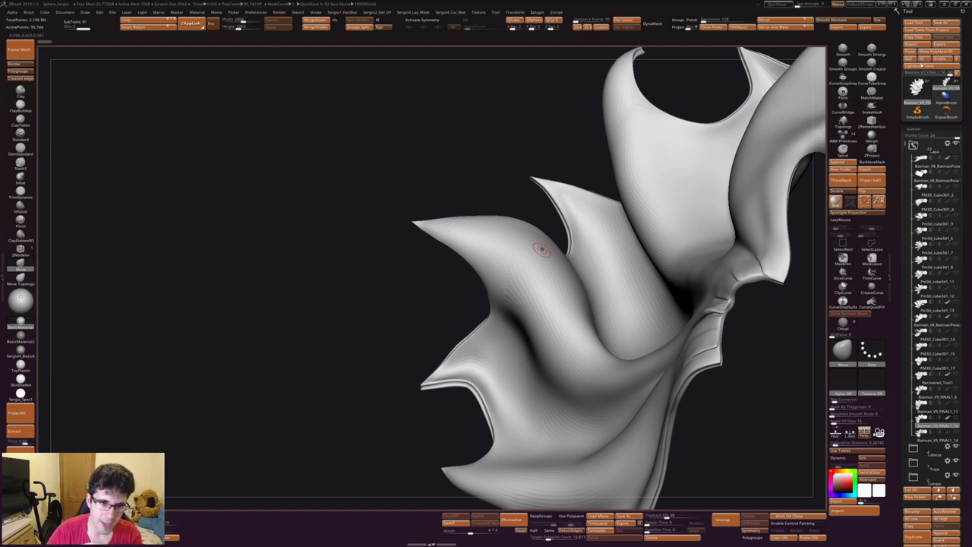
scroll(673, 163, down, 3)
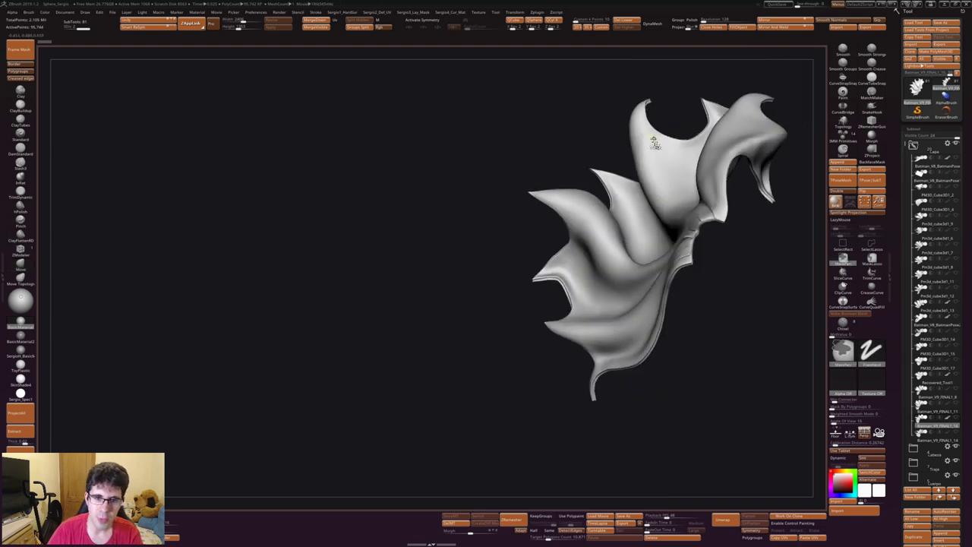
alt+drag(650, 162, 620, 162)
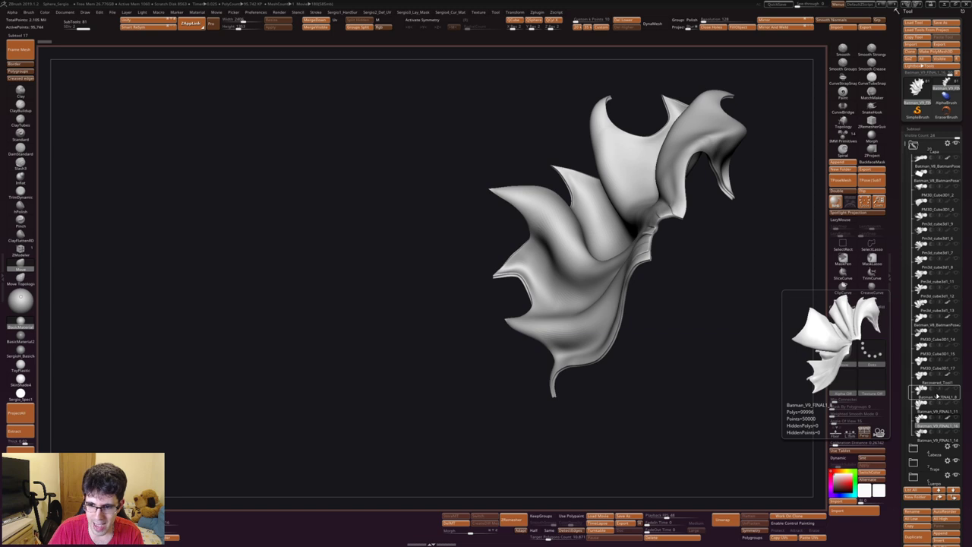
click(938, 395)
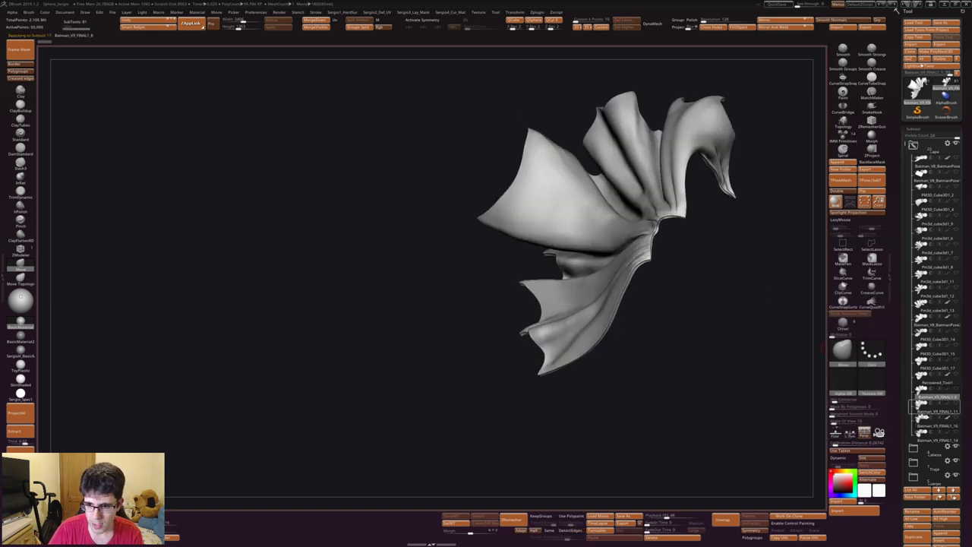
click(928, 423)
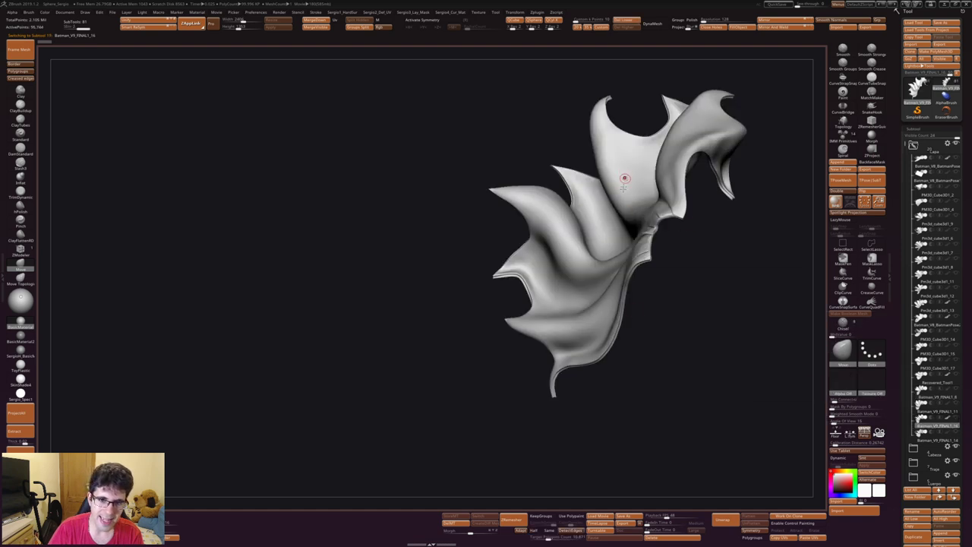
right_drag(623, 169, 636, 255)
key(alt+Down)
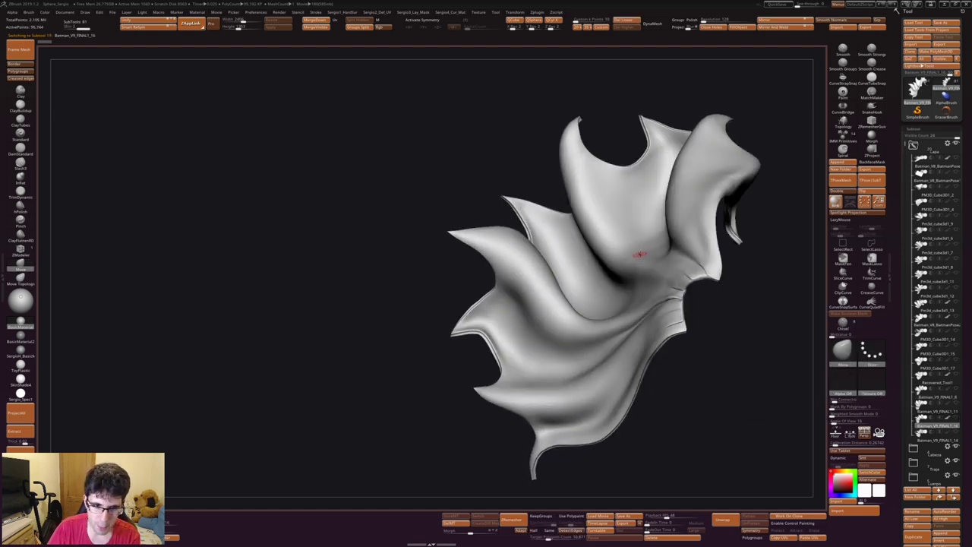
Step: Raise the textured cape's subdivision level, zoom in close, and overlay the polygroup wireframe
key(d)
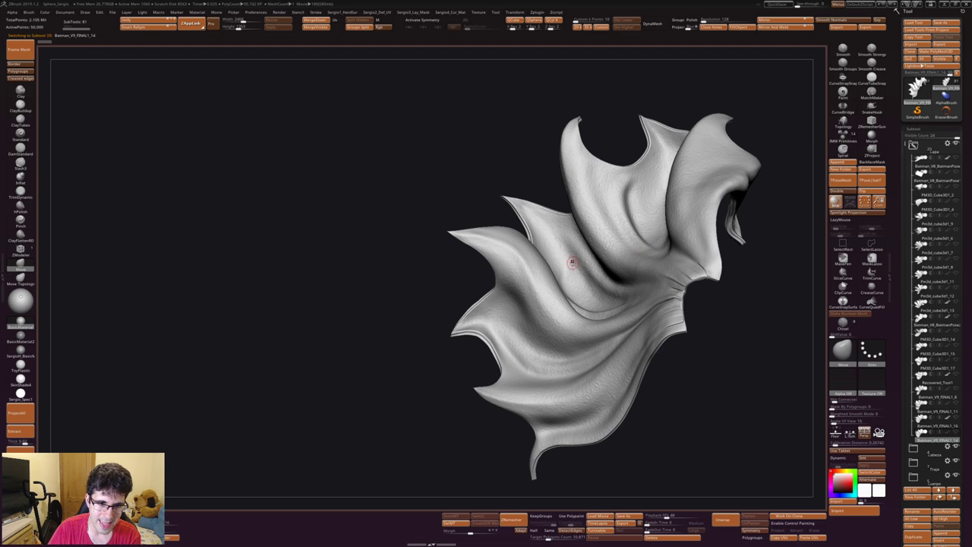
key(d)
mouse_move(615, 221)
mouse_down()
mouse_move(636, 235)
mouse_move(629, 268)
mouse_up()
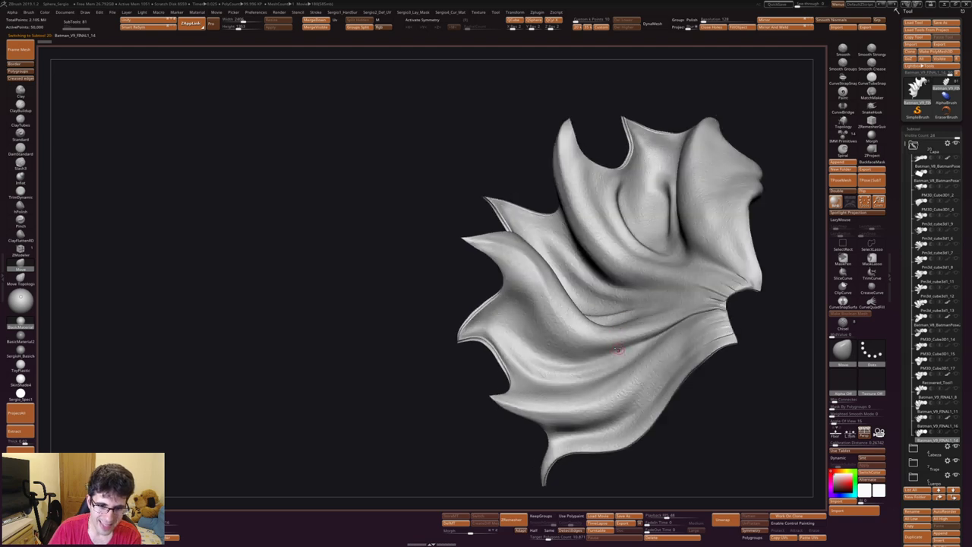
mouse_move(595, 358)
ctrl+right_down()
mouse_move(679, 341)
mouse_move(638, 357)
ctrl+right_up()
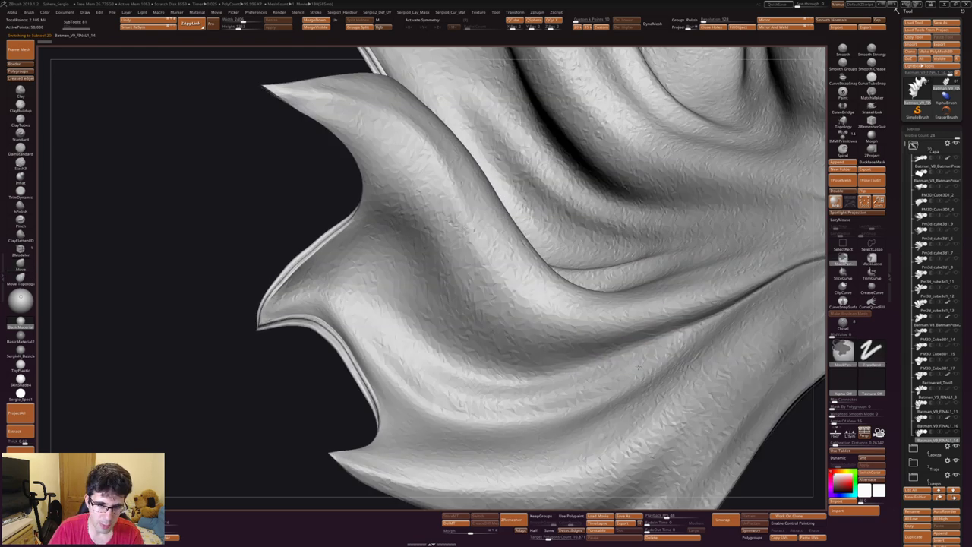
key(shift+f)
key(shift+f)
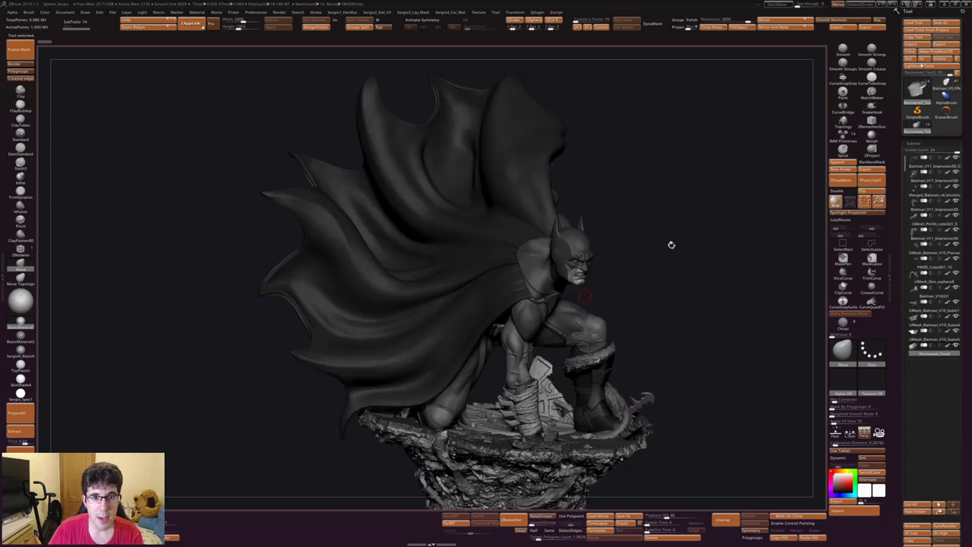
drag(643, 199, 647, 201)
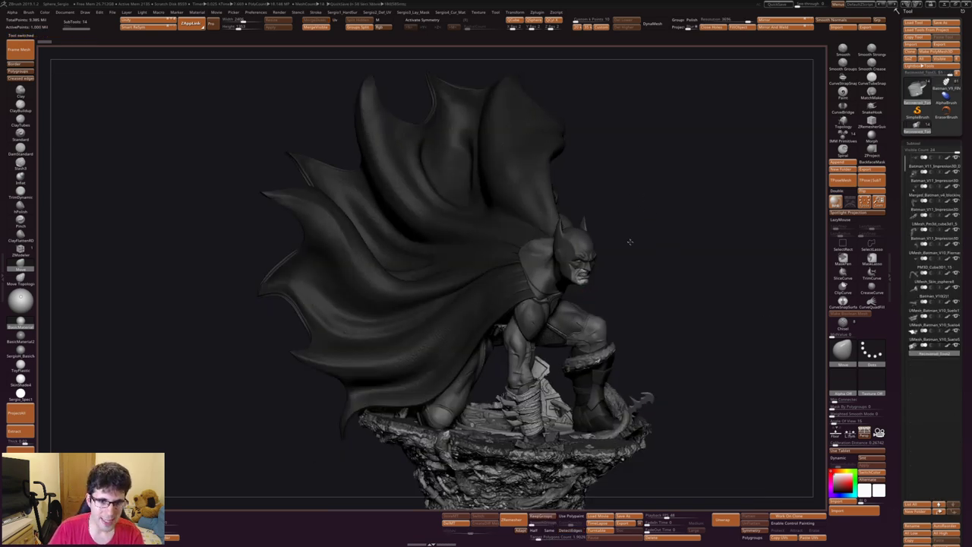
mouse_move(629, 241)
mouse_down()
mouse_move(635, 249)
mouse_move(592, 246)
mouse_up()
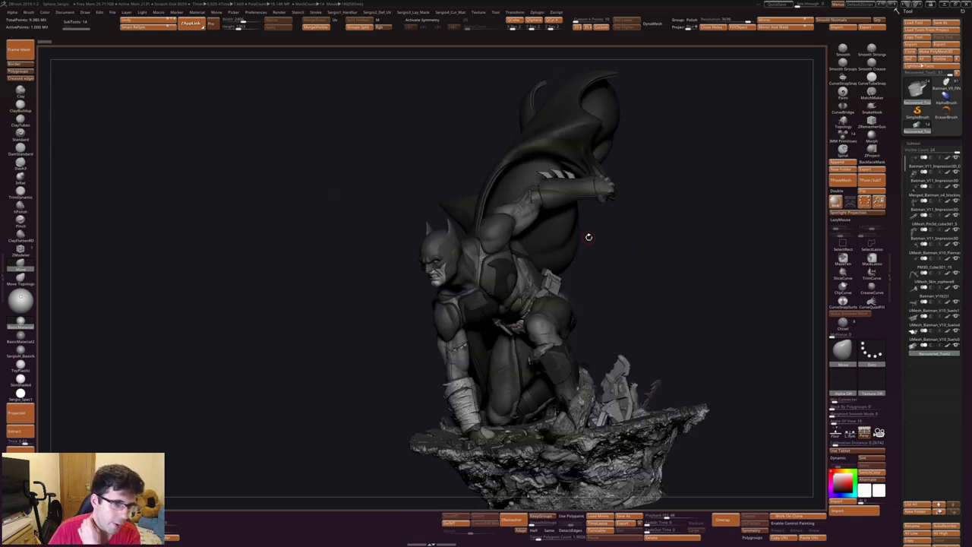
drag(599, 233, 469, 203)
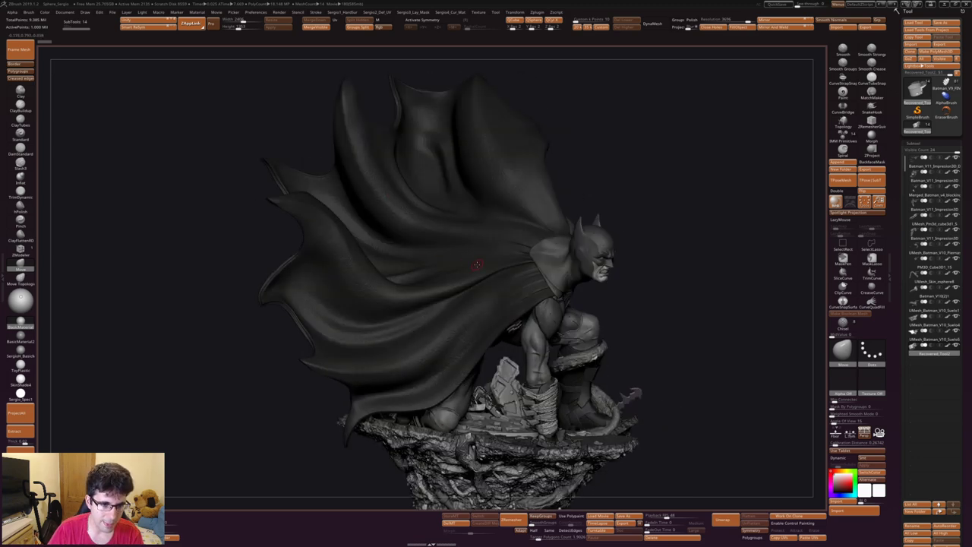
key(ctrl)
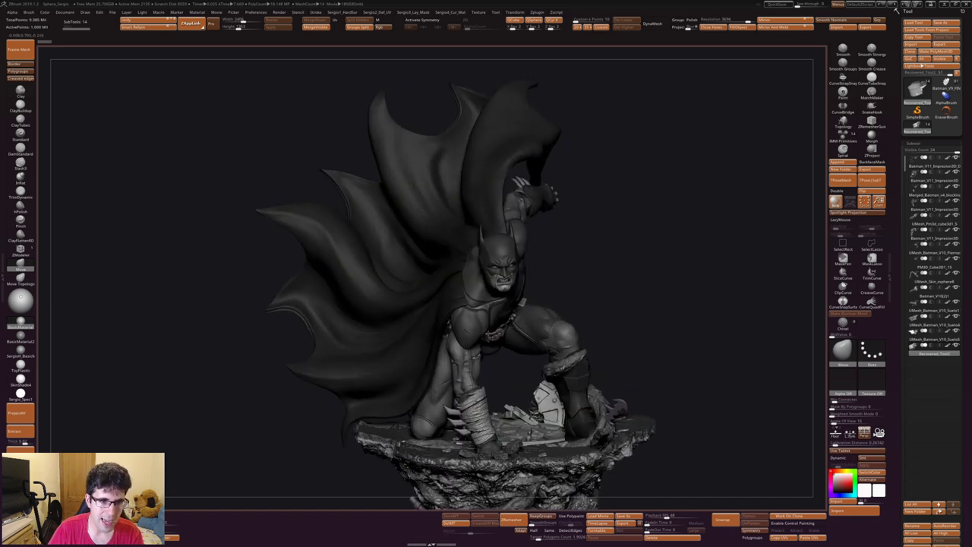
key(b)
key(m)
key(v)
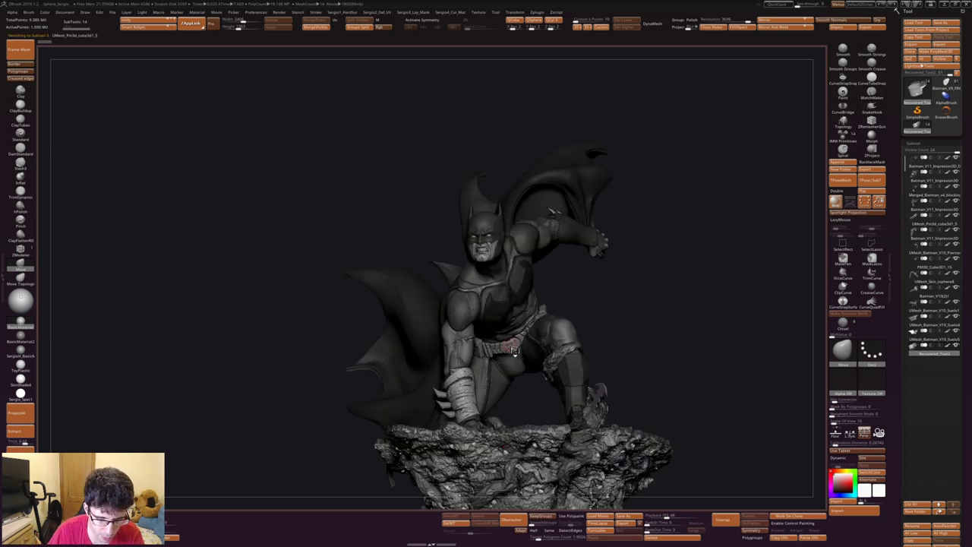
Step: Select the bat belt emblem, isolate it, and orbit to view its side and back
alt+click(513, 348)
key(f)
mouse_move(568, 496)
mouse_down()
mouse_move(564, 397)
mouse_move(592, 404)
mouse_up()
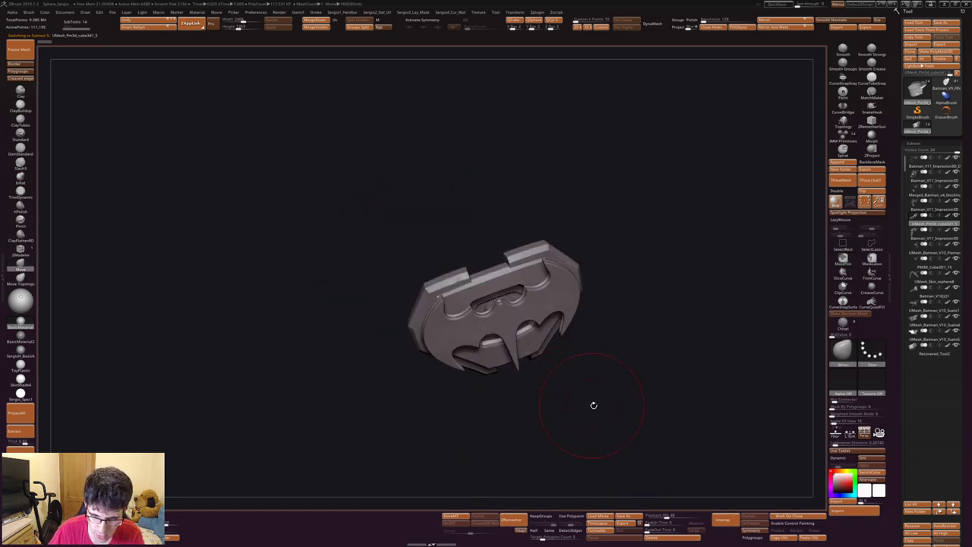
click(755, 36)
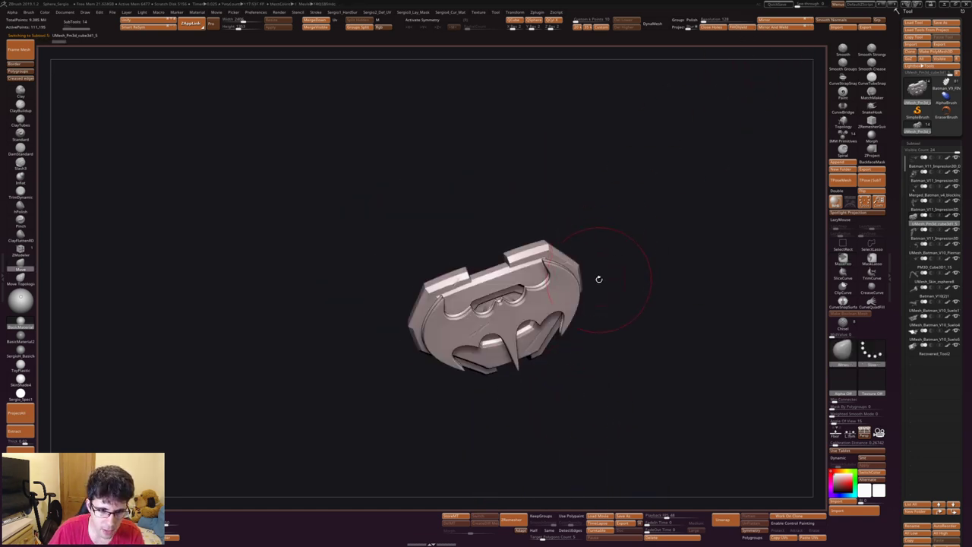
mouse_move(599, 278)
mouse_down()
mouse_move(542, 309)
mouse_move(608, 349)
mouse_up()
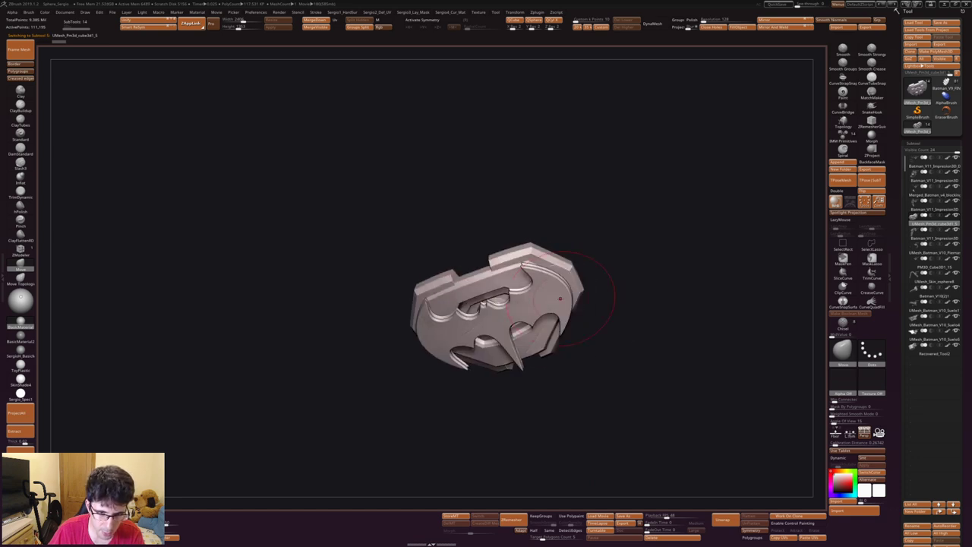
key(shift+f)
key(shift+f)
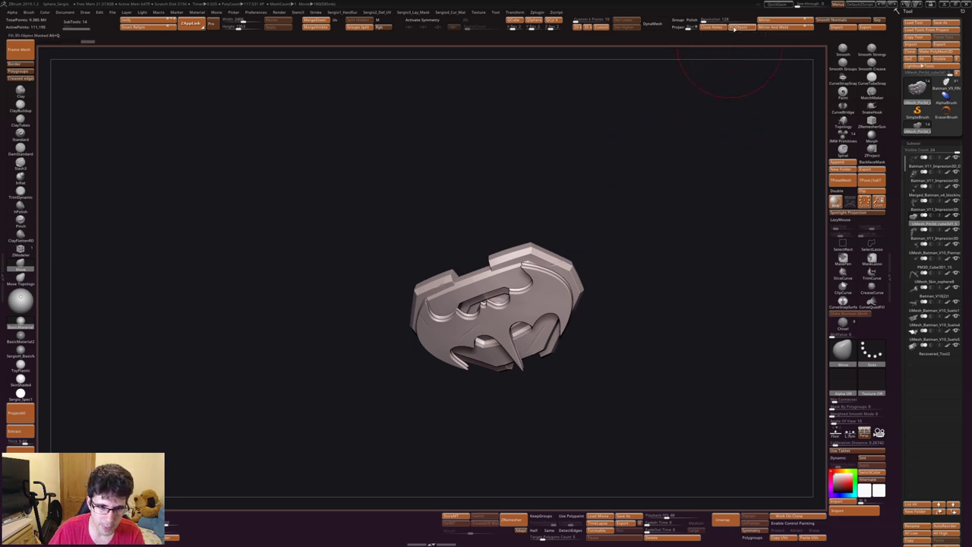
Step: Apply BasicMaterial2 to the emblem, then turn Solo off to show the whole statue
click(9, 337)
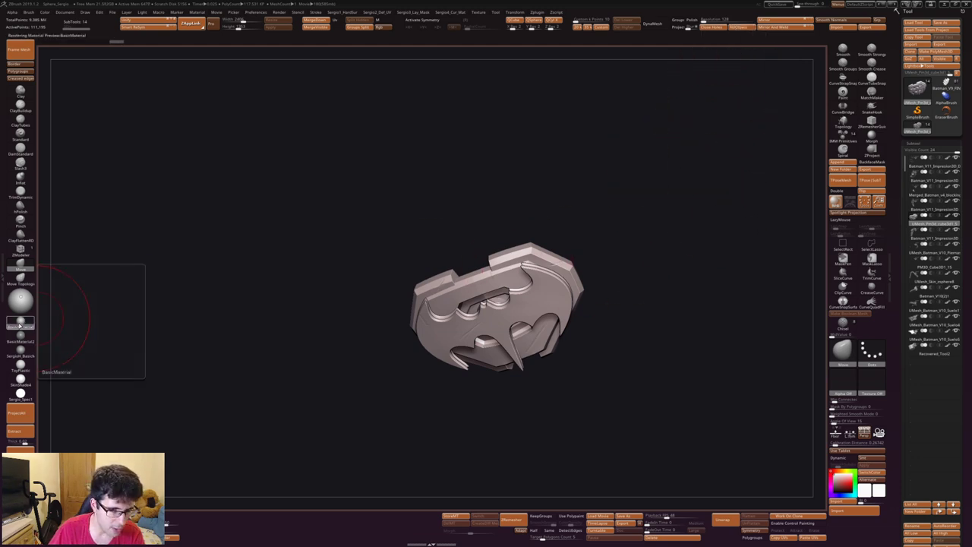
alt+drag(358, 371, 585, 302)
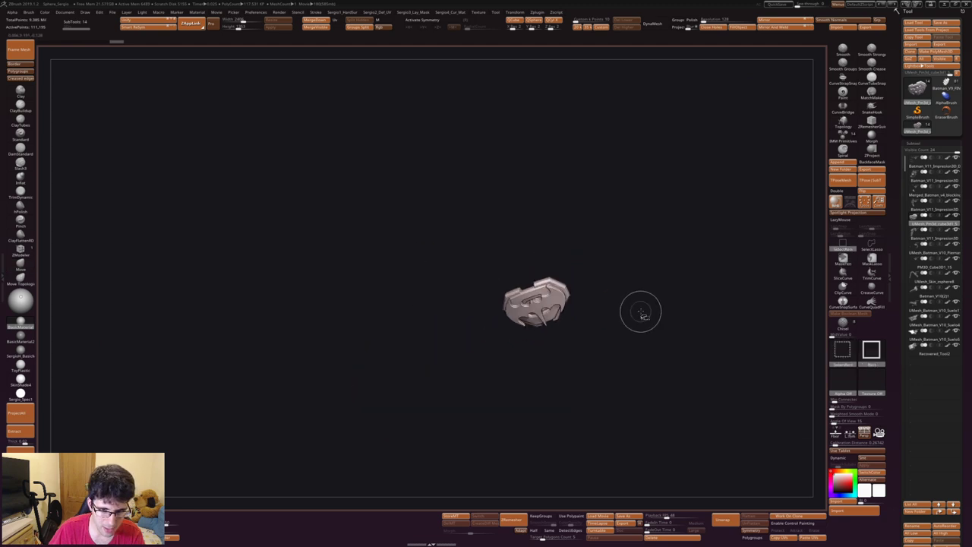
key(space)
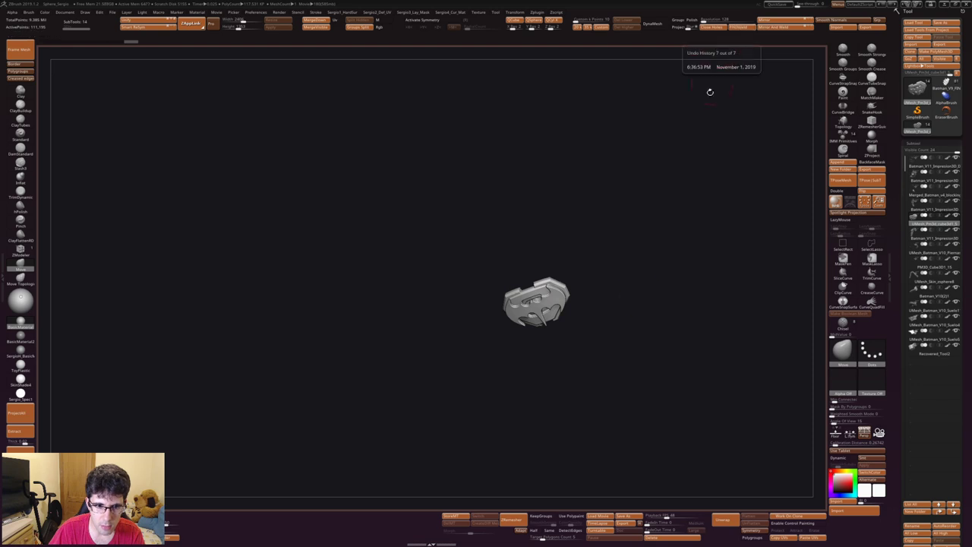
drag(708, 91, 614, 266)
ctrl+shift+click(616, 277)
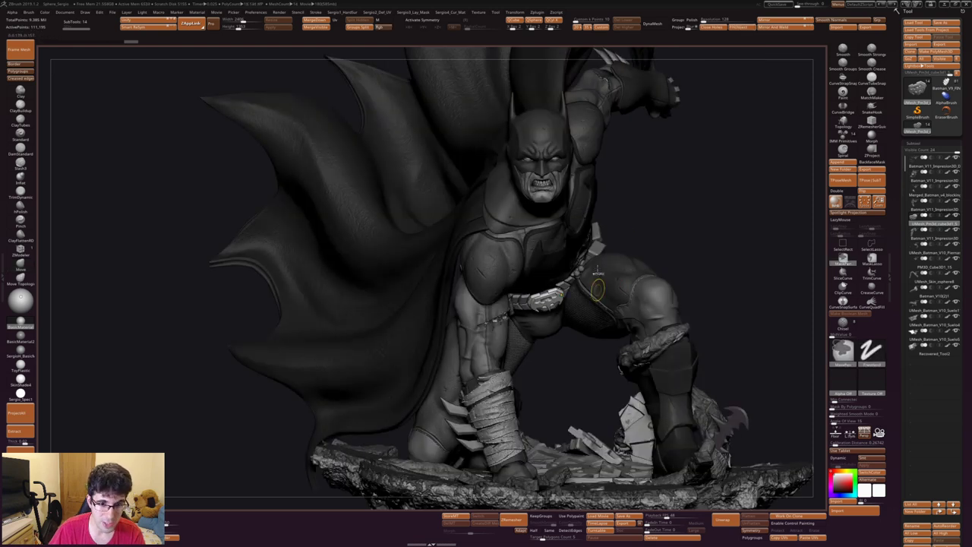
key(f)
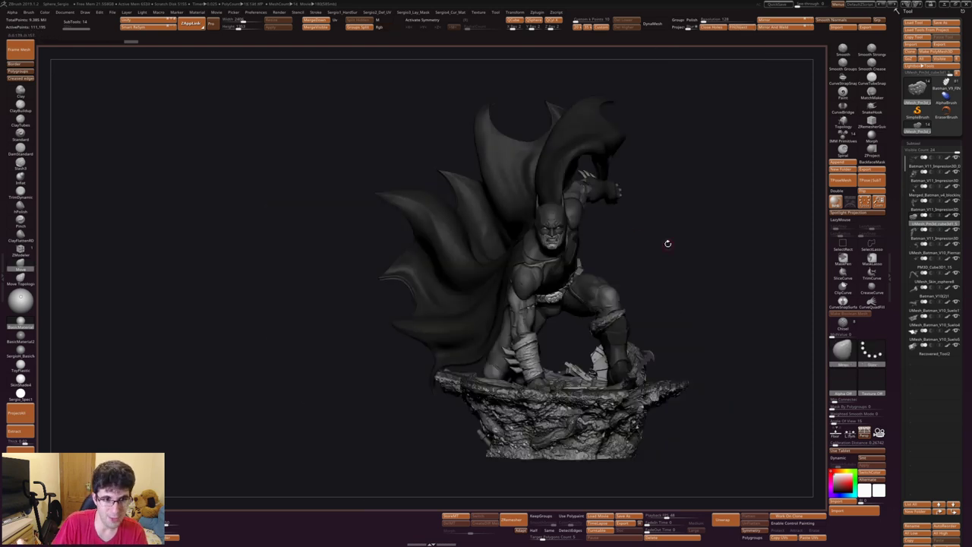